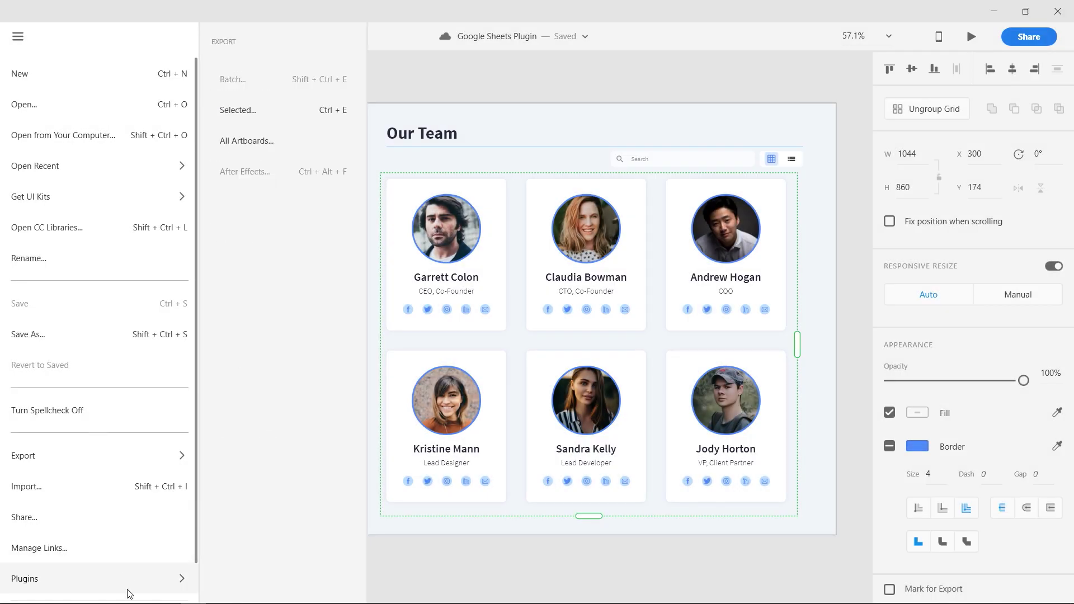
Run the Google Sheets plugin's Refresh Content on the Our Team card grid.
mouse_move(163, 583)
mouse_move(280, 301)
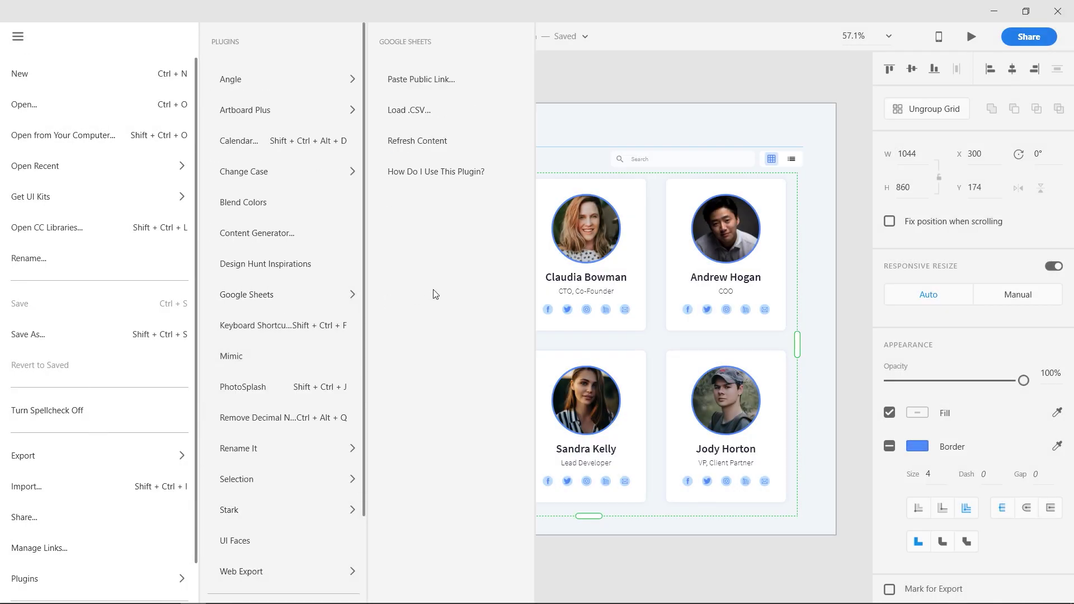
left_click(480, 141)
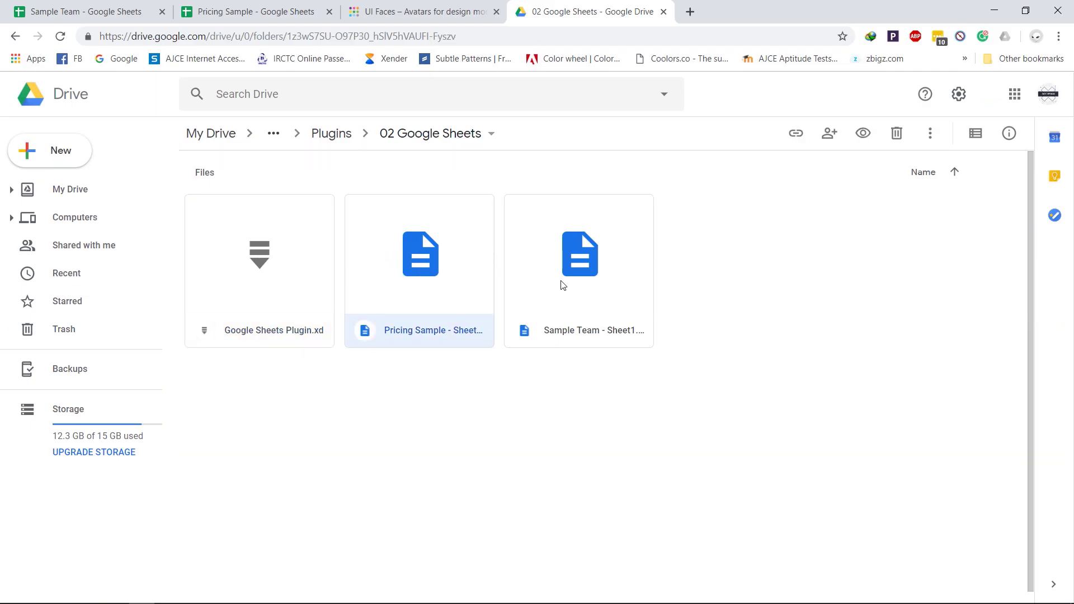
Download the Sample Team sheet from the 02 Google Sheets Drive folder.
left_click(564, 286)
left_click(363, 397)
left_click_drag(219, 408, 586, 221)
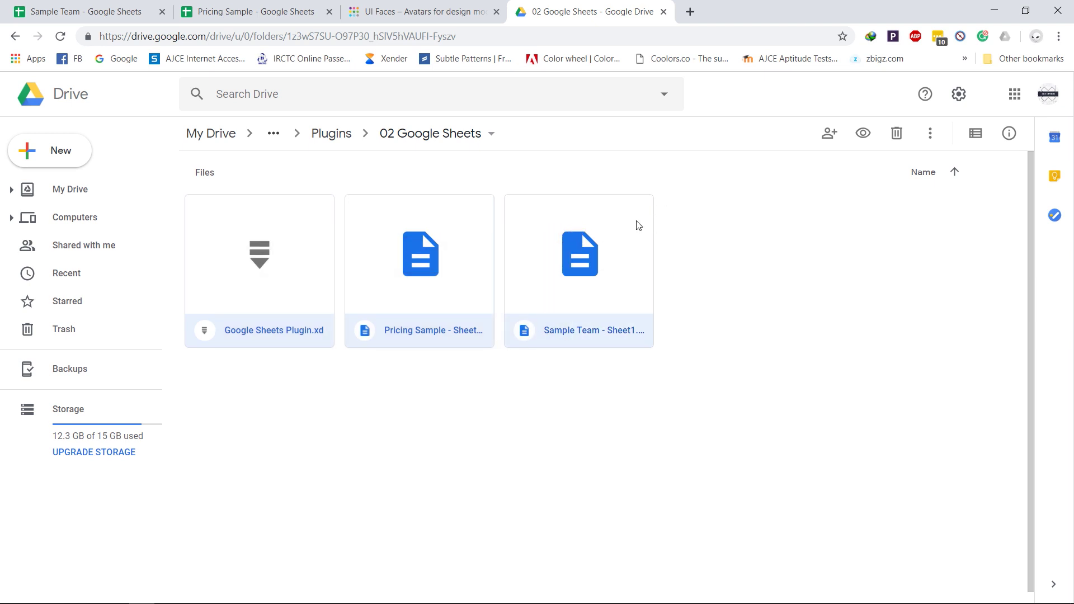
right_click(589, 222)
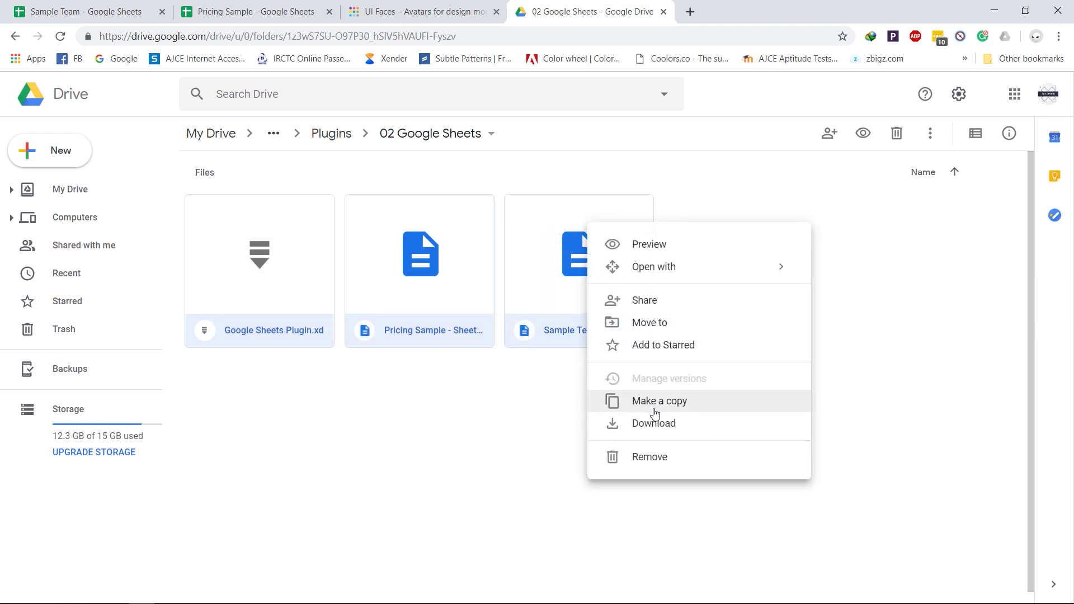
left_click(646, 428)
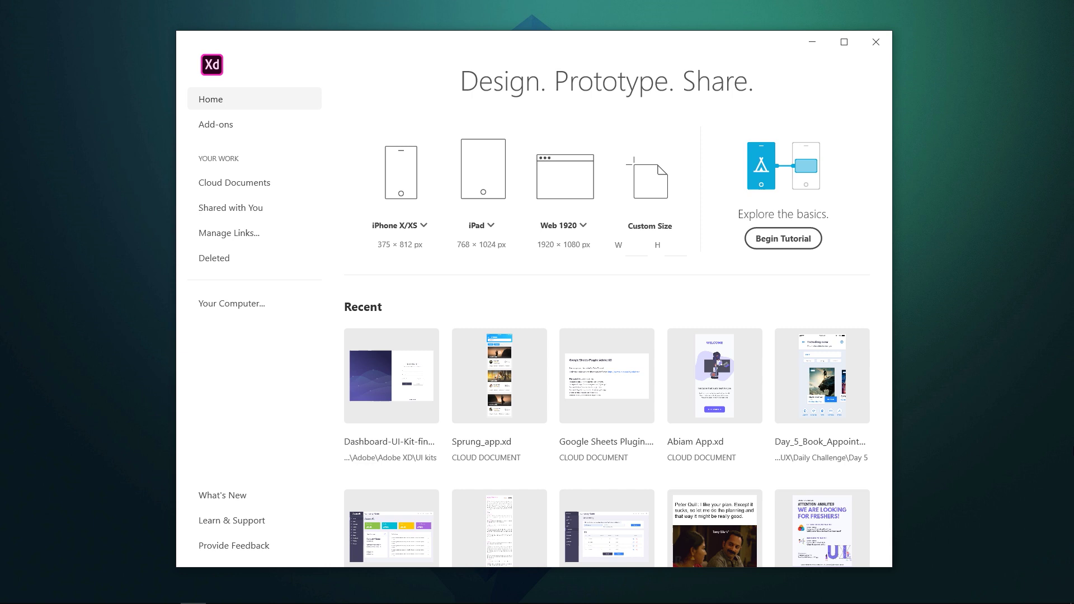
left_click(270, 127)
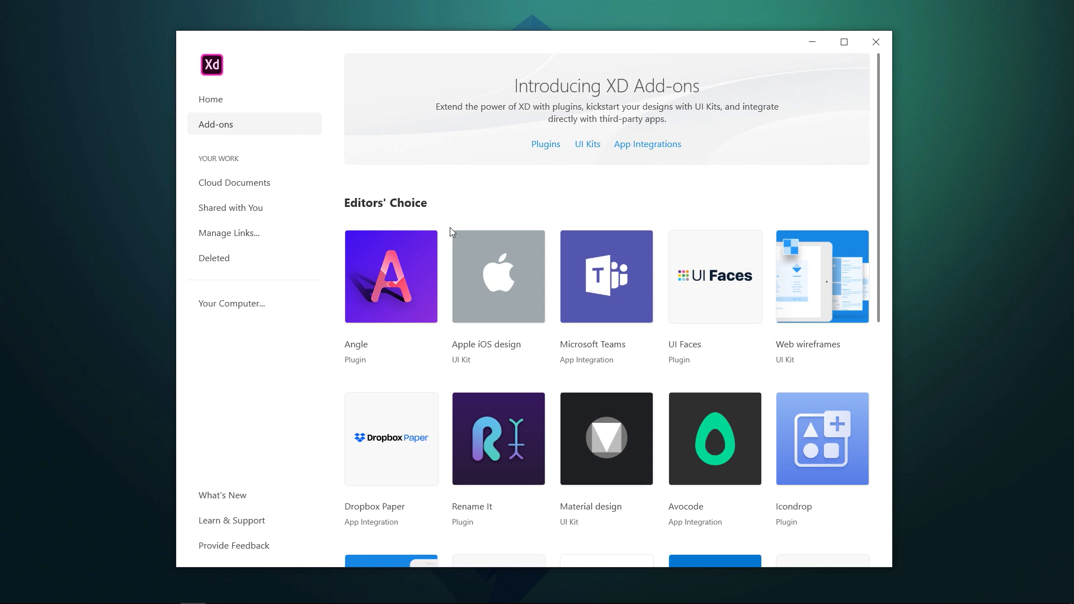
scroll(450, 235, "down", 8)
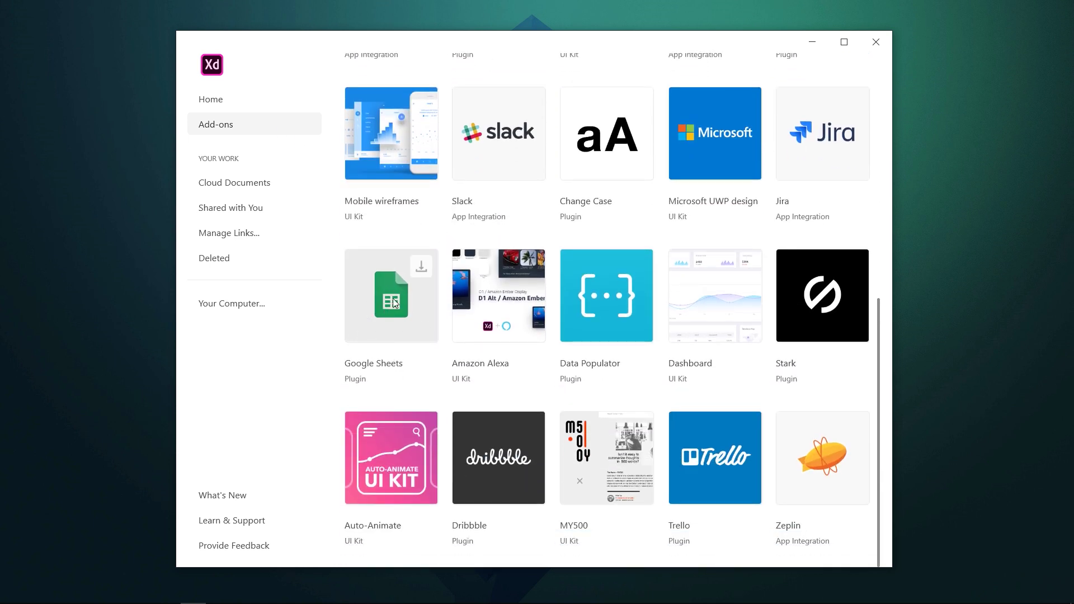
left_click(421, 267)
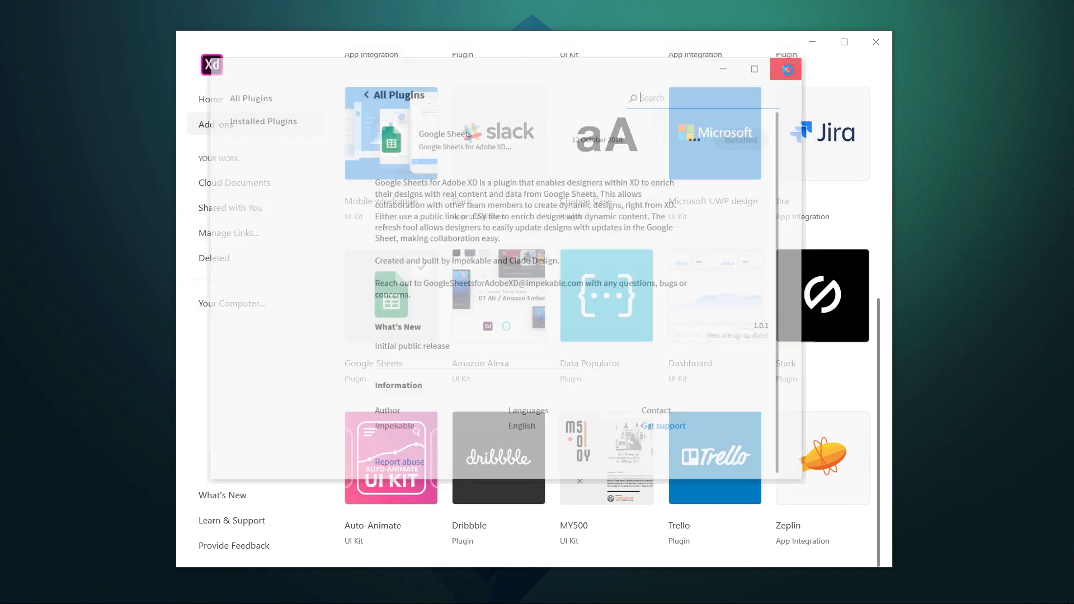
left_click(544, 137)
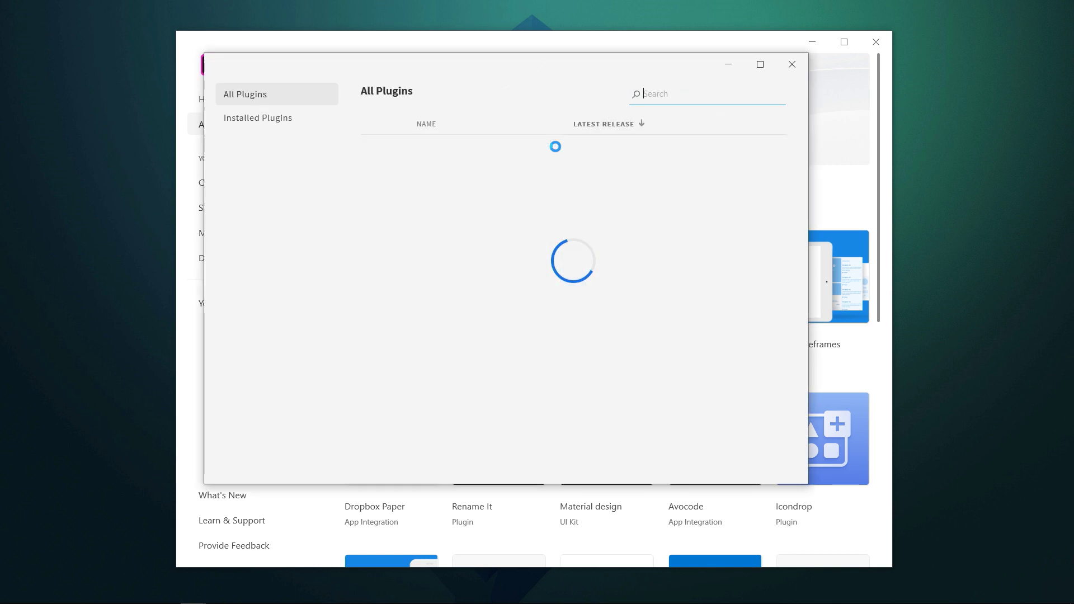
left_click(666, 95)
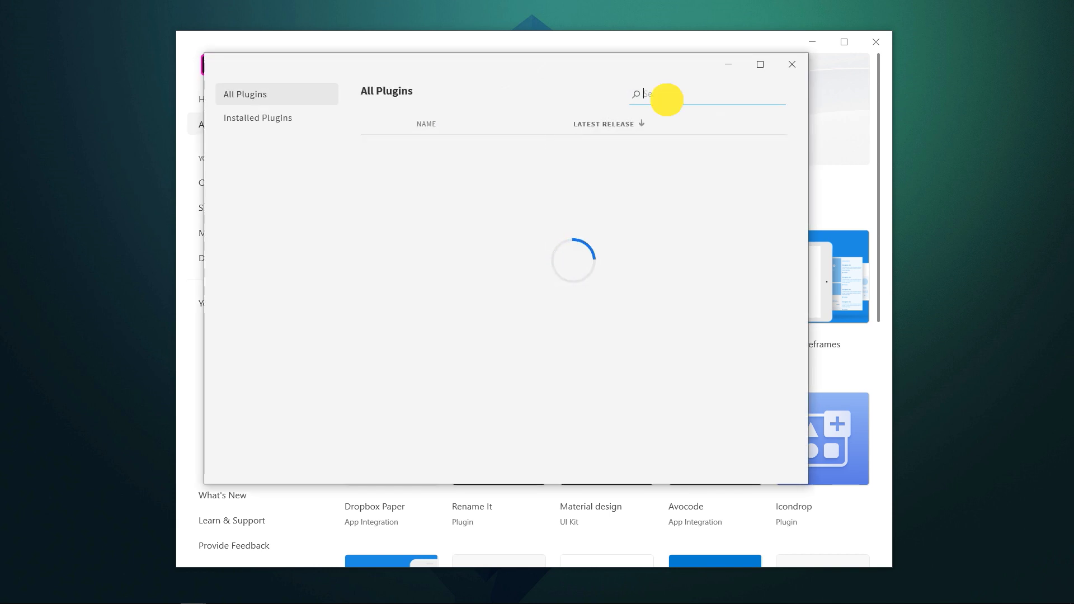
type("google sheets")
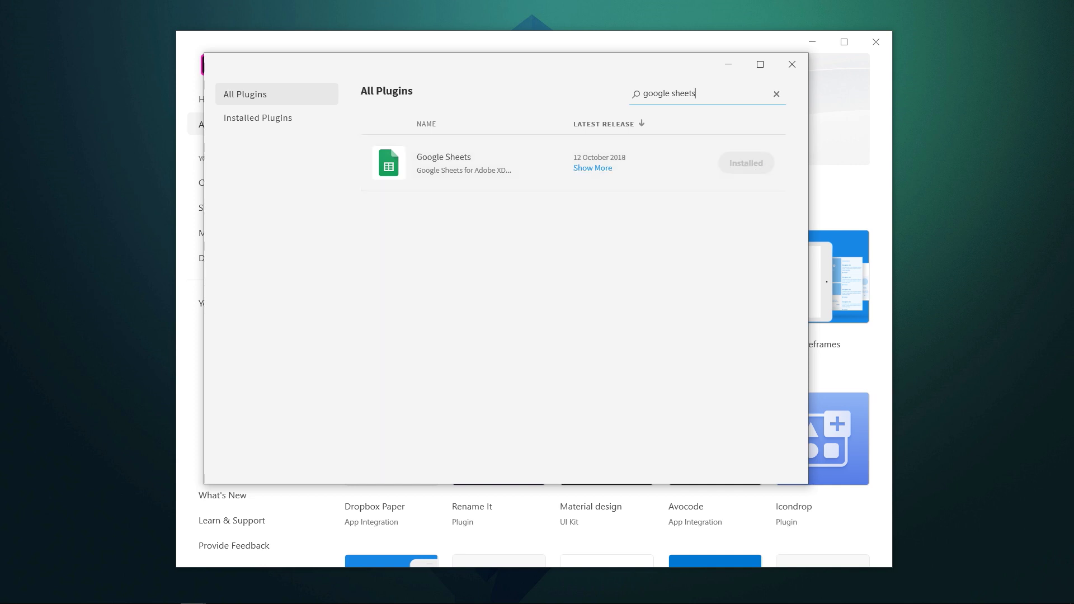
left_click(792, 64)
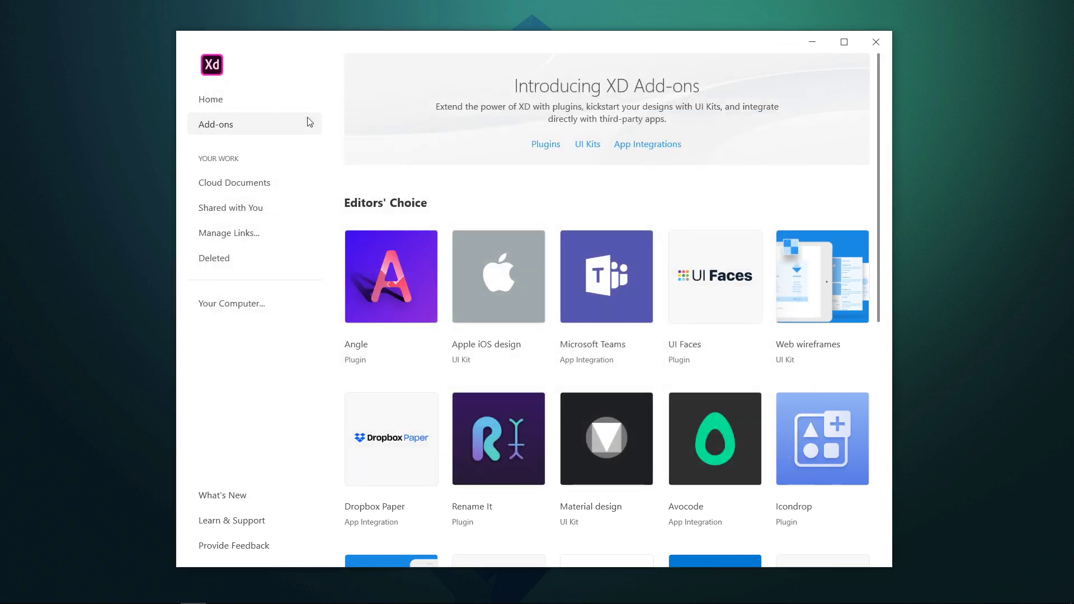
left_click(211, 98)
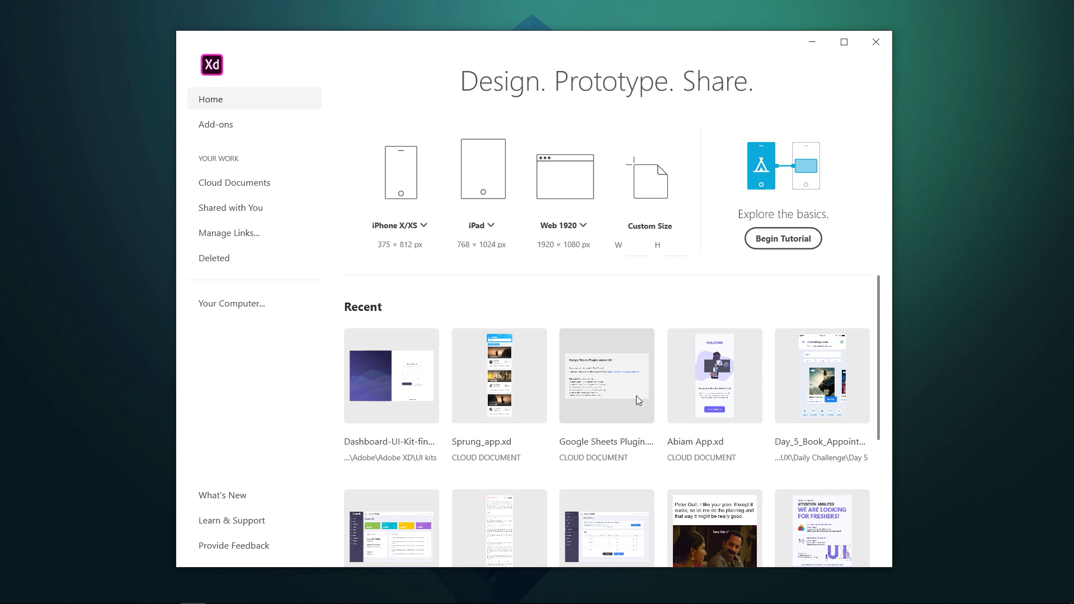
Open the Google Sheets Plugin document maximized and inspect the card's Photo, Name and Designation layers.
left_click(636, 395)
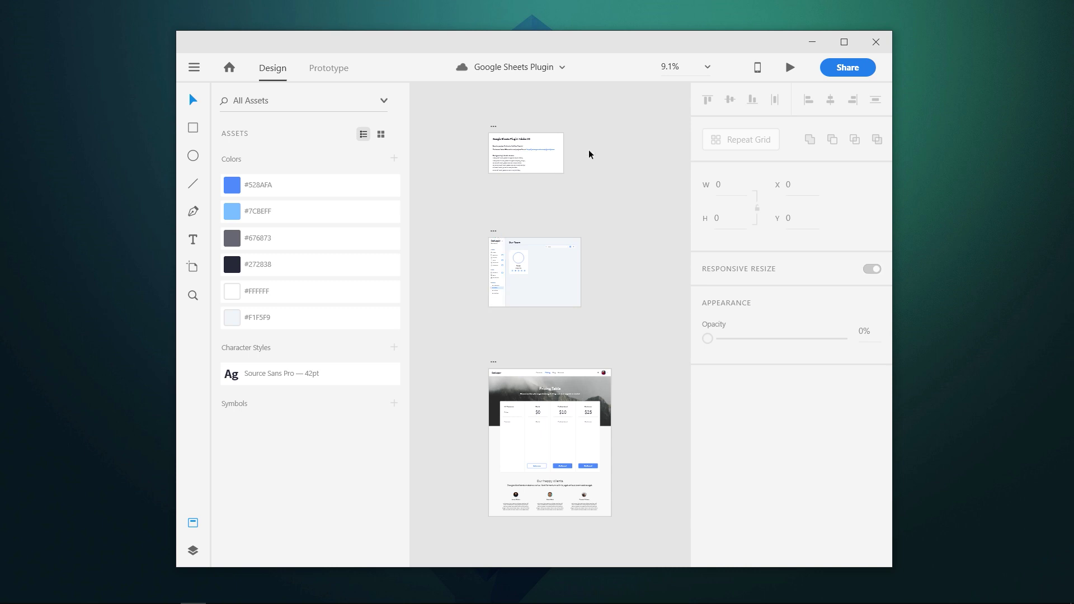
left_click(844, 42)
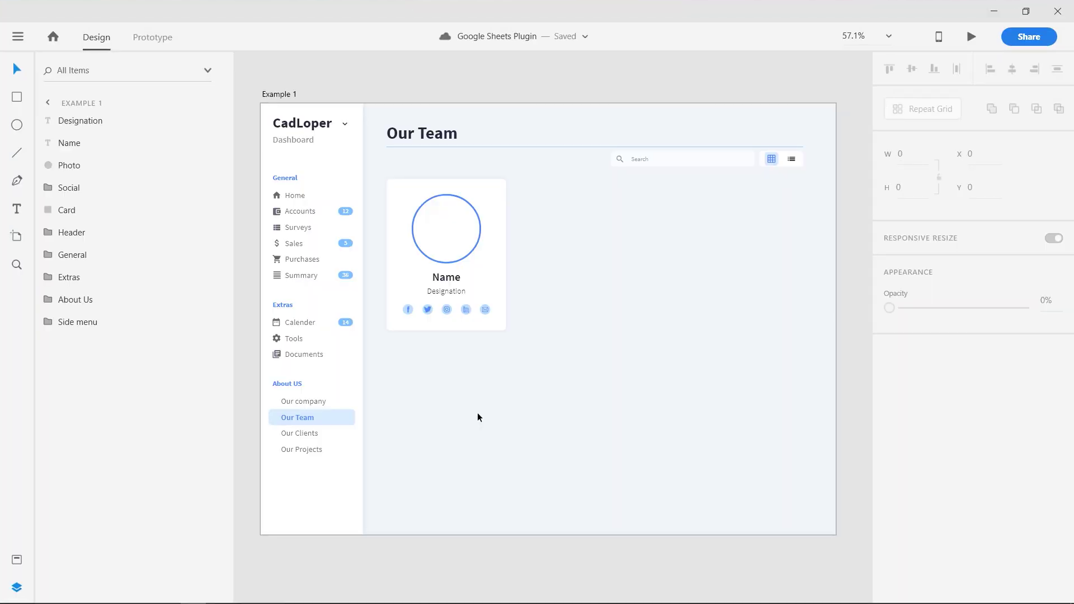
left_click(462, 259)
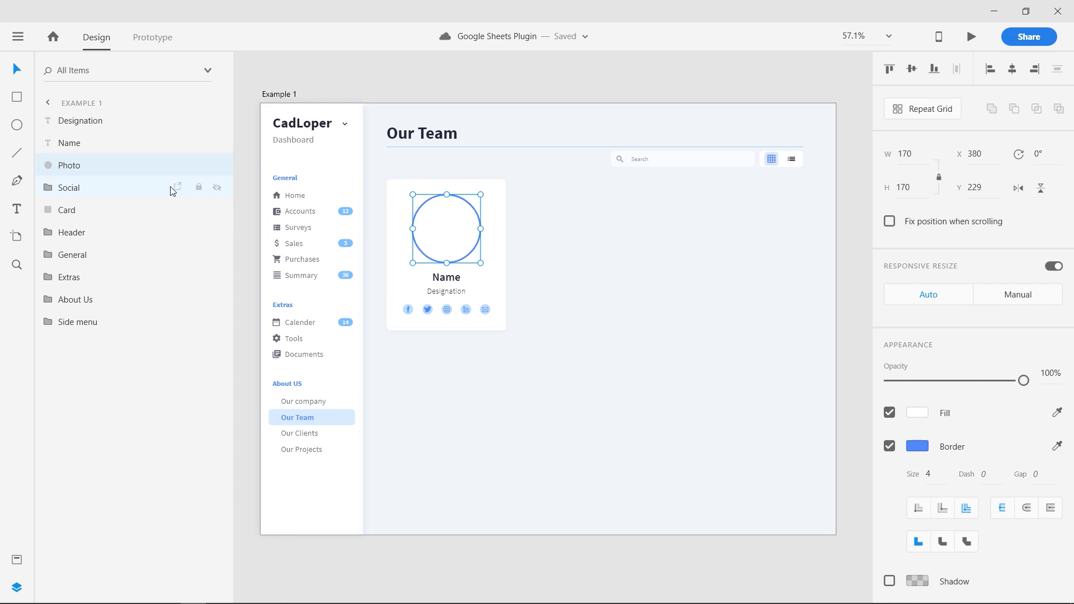
left_click(445, 277)
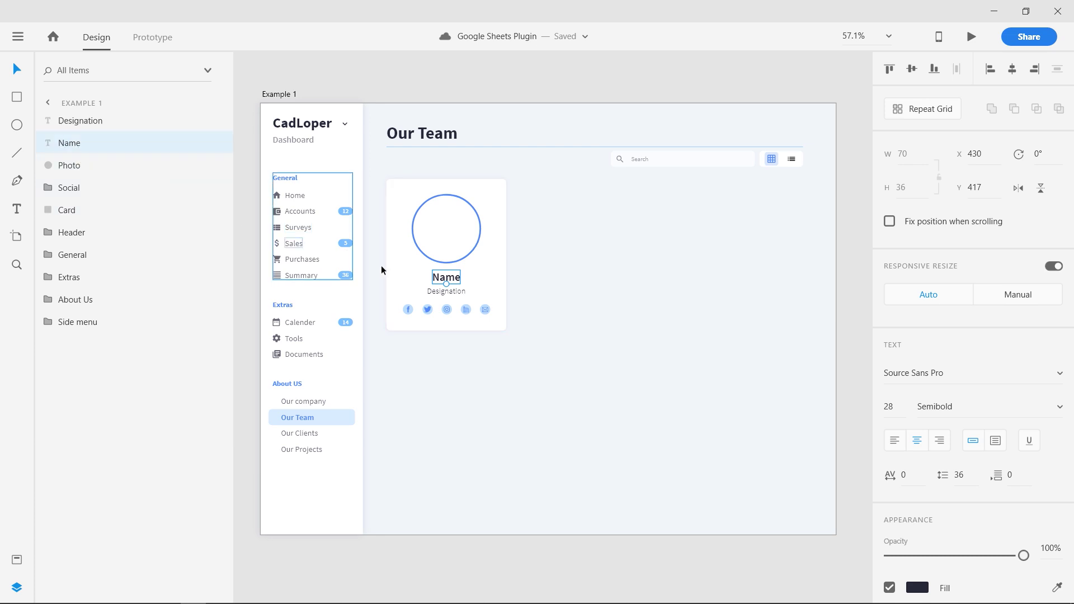
left_click(435, 289)
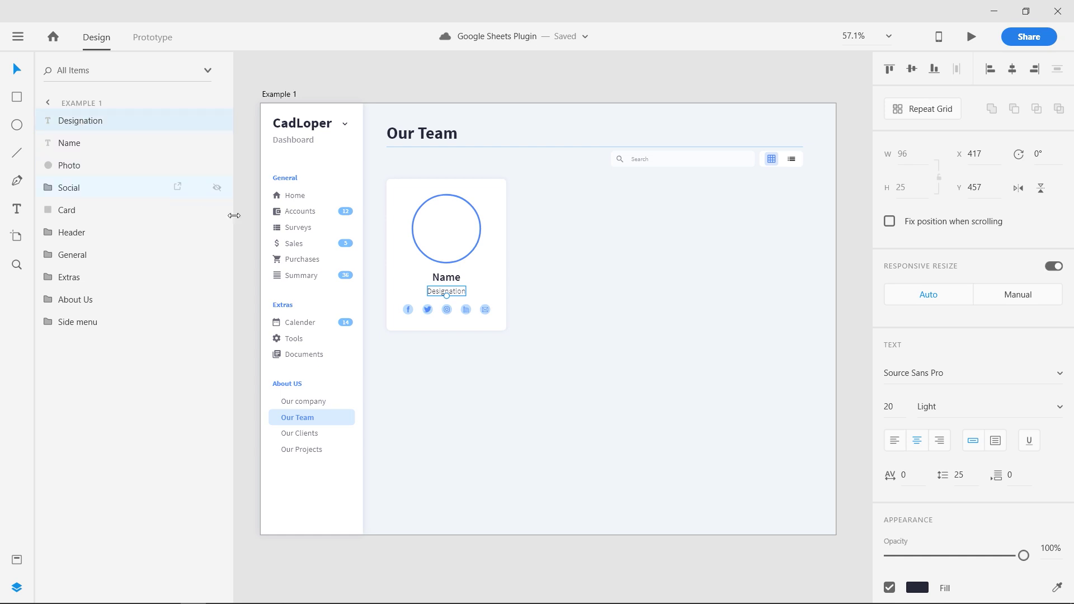
Recheck the photo circle, Name and Designation layers, then switch to the Sample Team sheet.
left_click(477, 362)
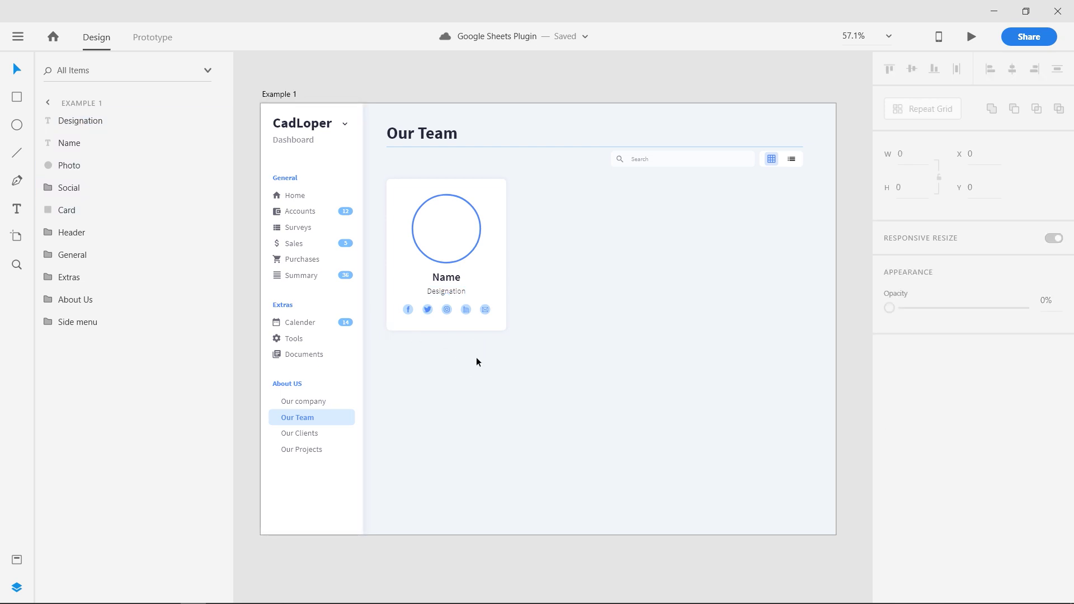
left_click(419, 252)
left_click(446, 279)
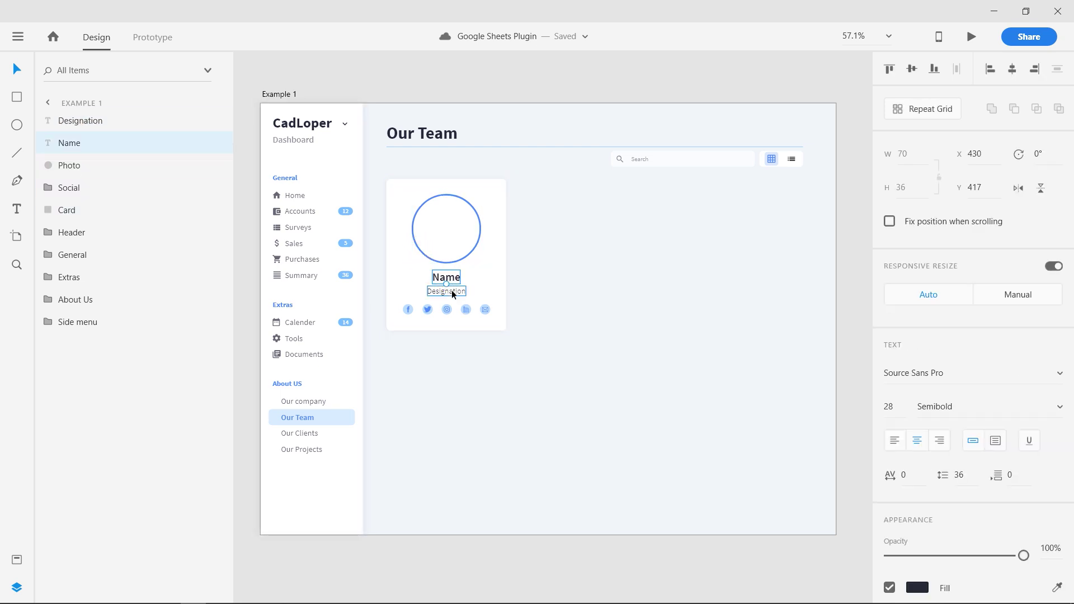
left_click(451, 292)
left_click(518, 362)
key("alt+Tab")
key("alt+Tab")
key("alt+Tab")
key("alt+Tab")
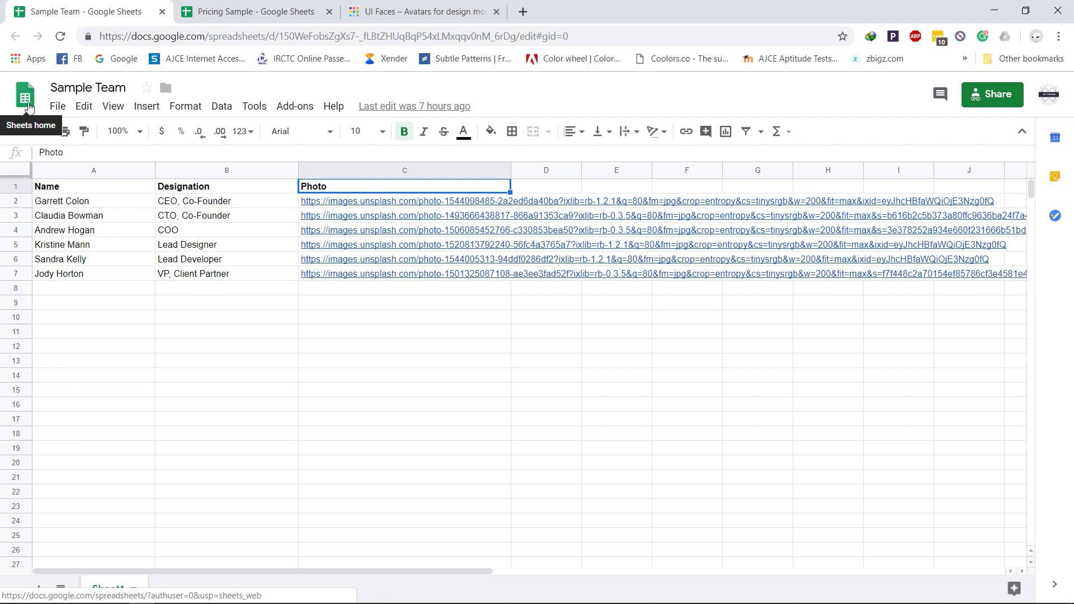
left_click(53, 201)
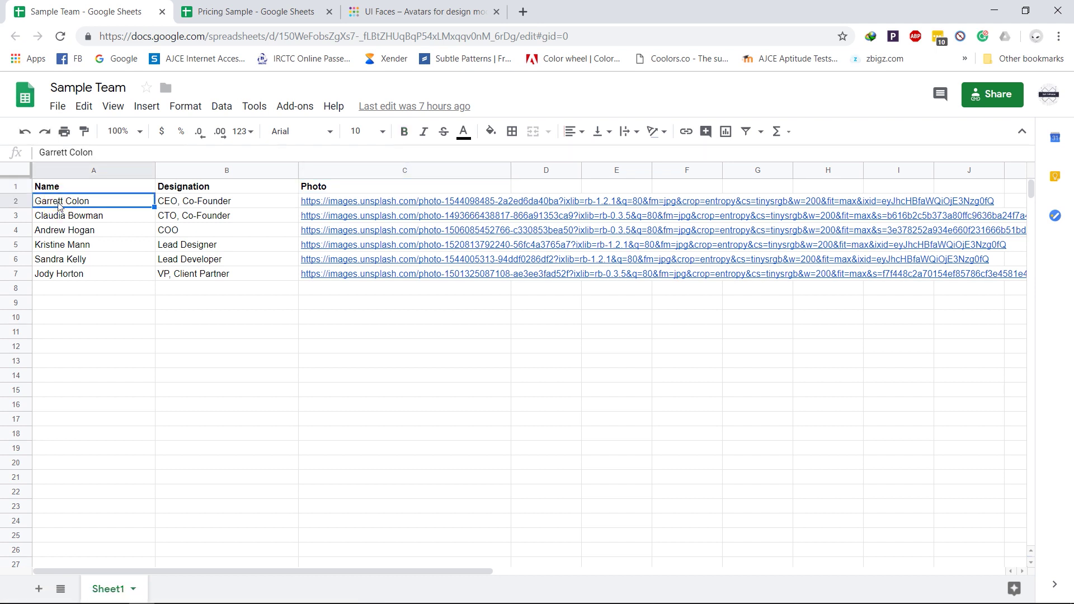
left_click(70, 188)
left_click(186, 190)
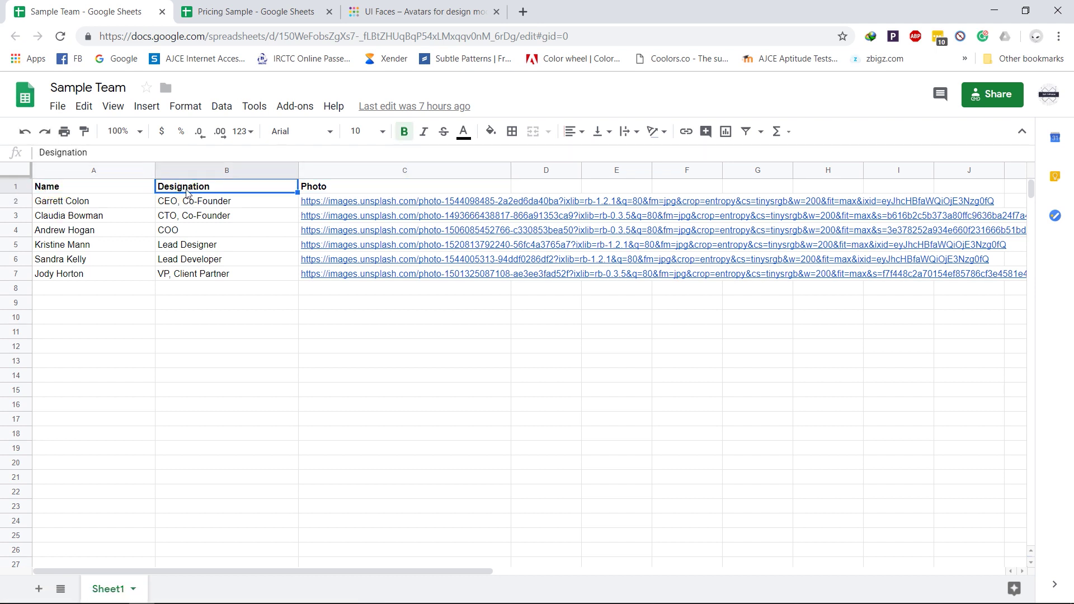
left_click(320, 187)
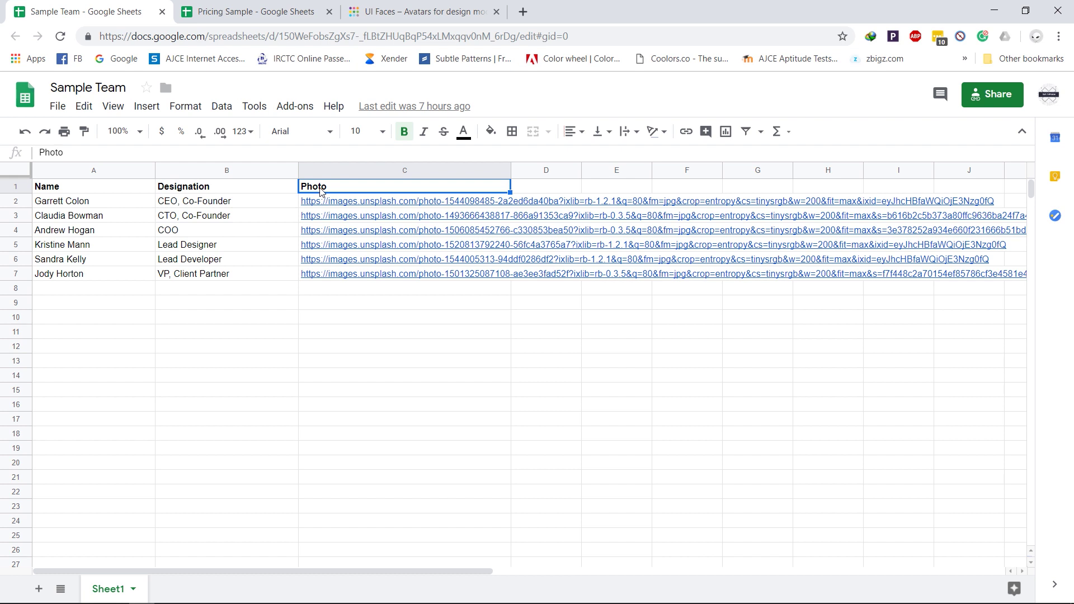
left_click(78, 203)
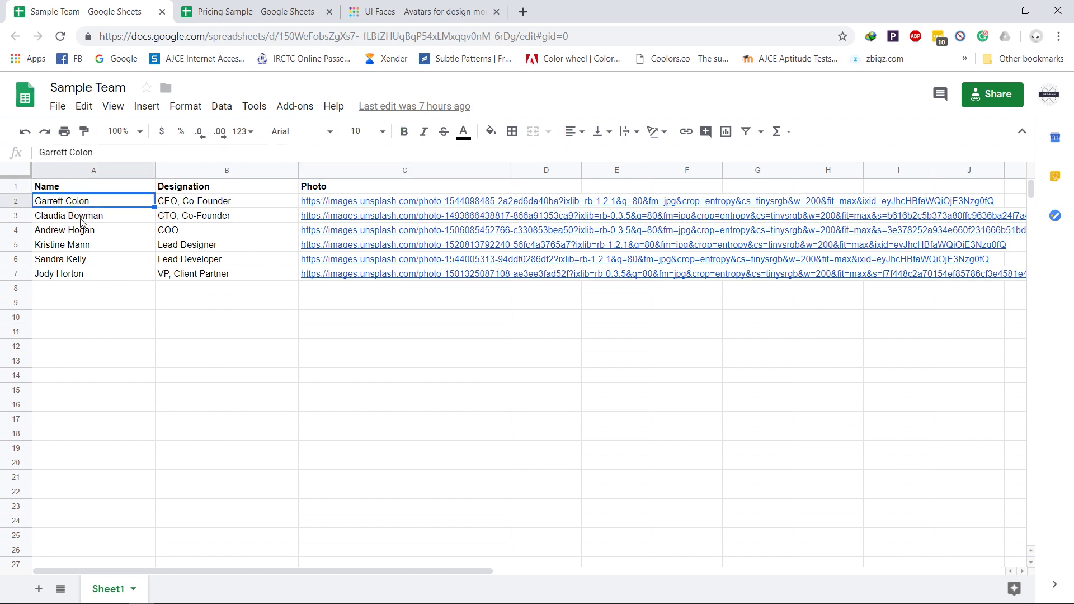
left_click(81, 222)
left_click(84, 231)
left_click(87, 262)
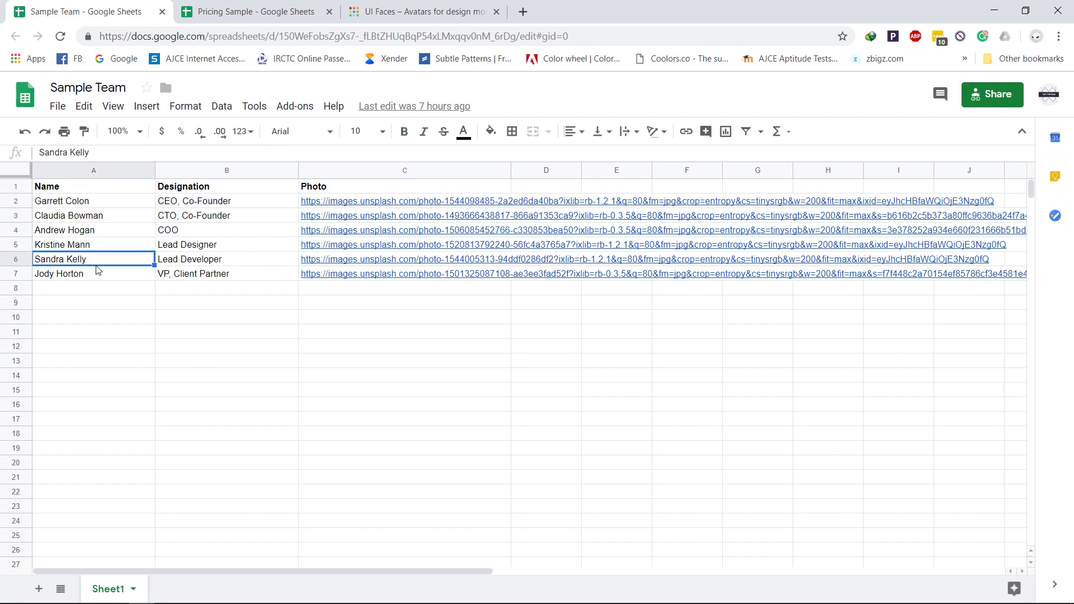
left_click(188, 203)
left_click(208, 230)
left_click(313, 186)
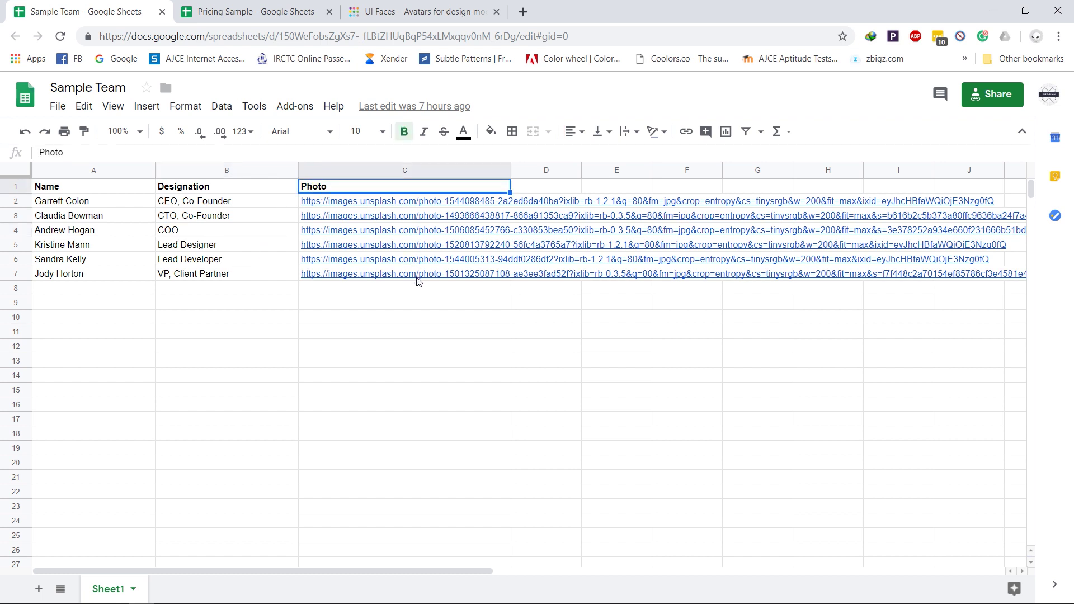
left_click(364, 287)
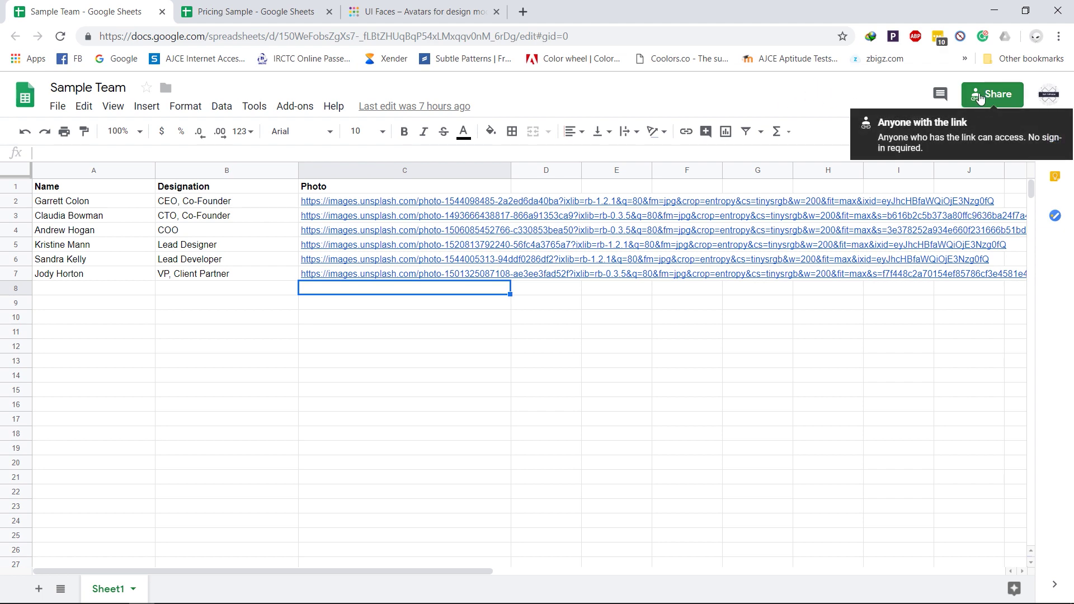
Copy the Sample Team sheet's view-only share link and return to Adobe XD.
left_click(996, 93)
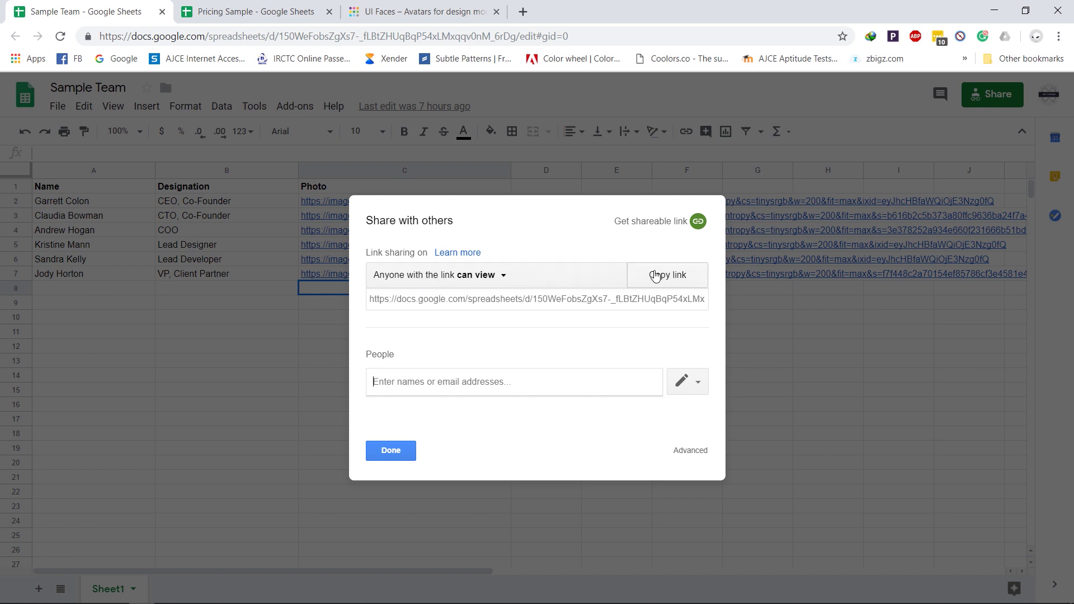
left_click(658, 277)
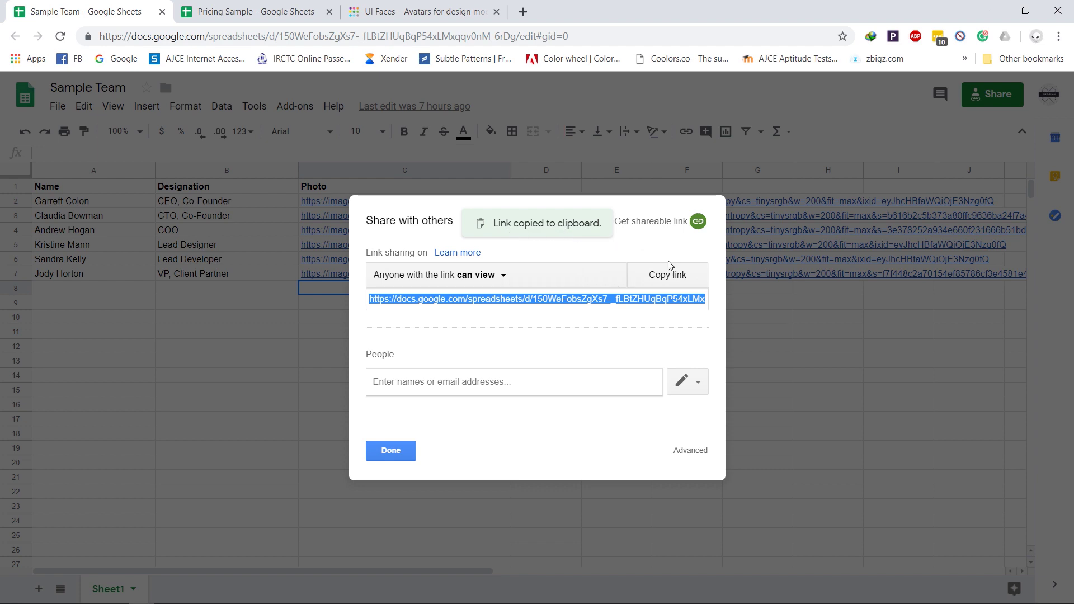
left_click(194, 589)
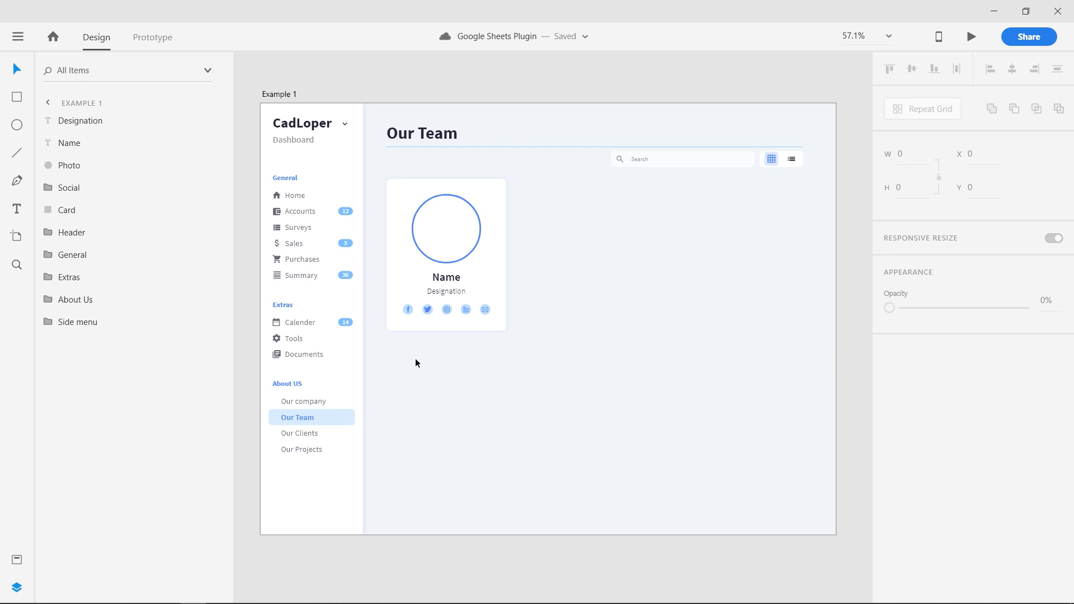
Turn the team card into a Repeat Grid extended to three columns and a second row.
left_click_drag(405, 389, 513, 184)
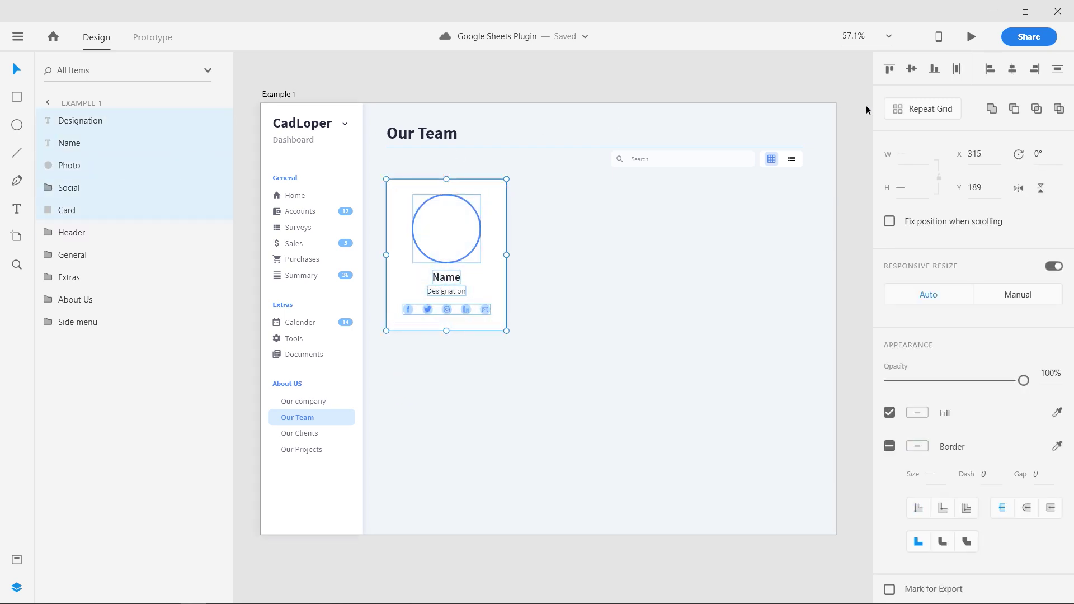
left_click(921, 110)
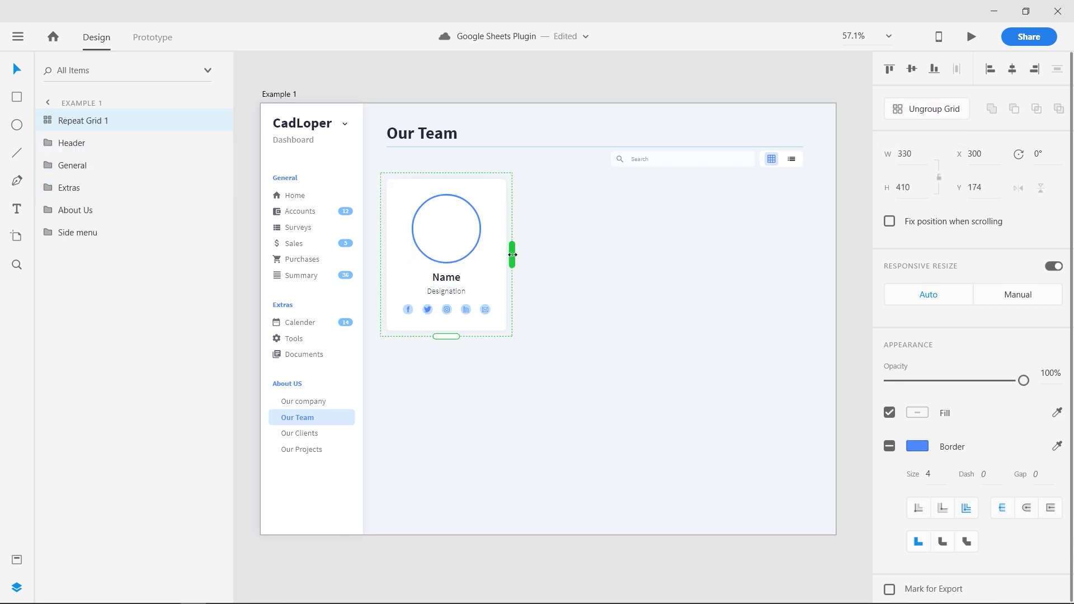
left_click_drag(512, 254, 799, 252)
left_click_drag(599, 336, 617, 520)
Finish the six-card, two-row grid and bring up the Google Sheets plugin options.
left_click(444, 246)
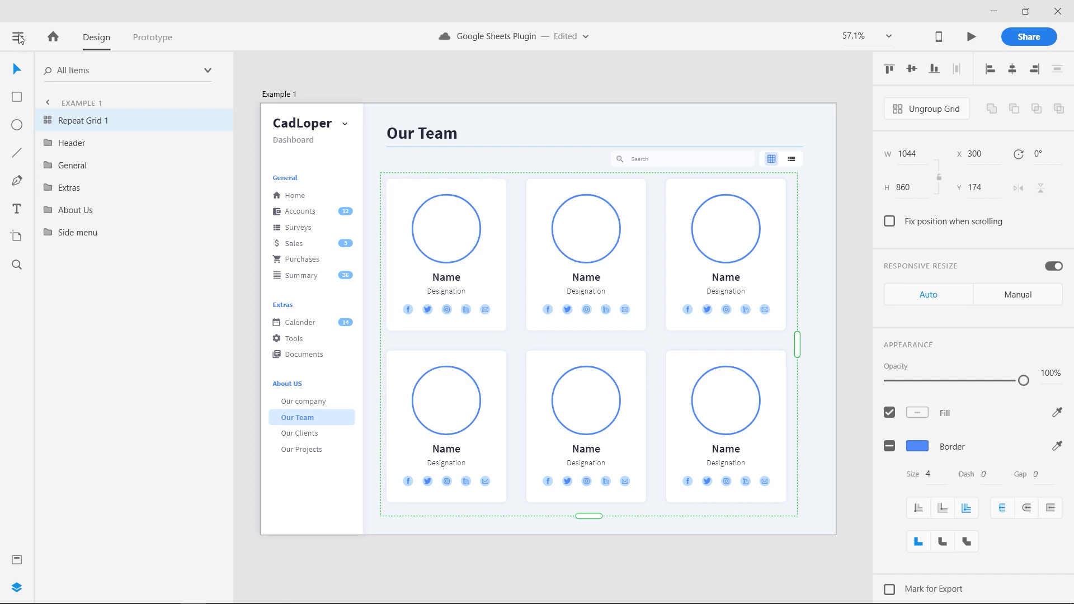
left_click(22, 37)
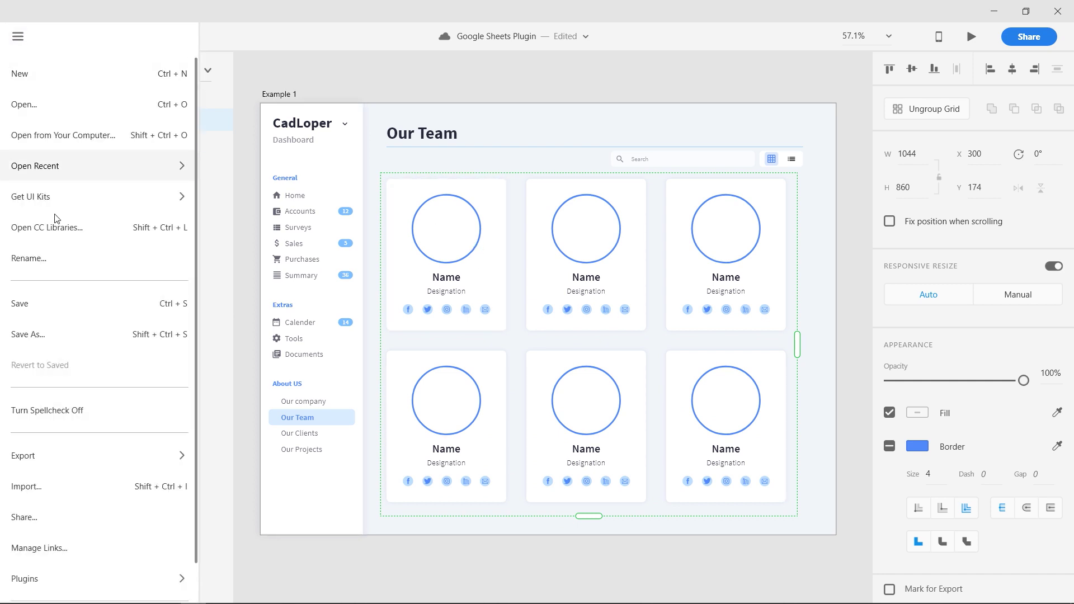
mouse_move(173, 582)
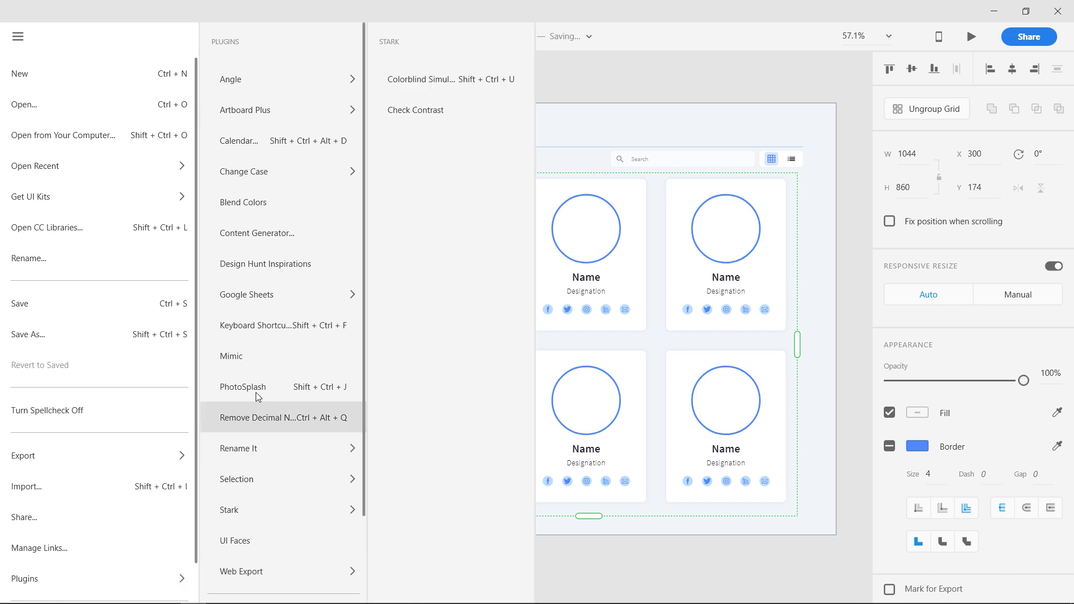
mouse_move(274, 295)
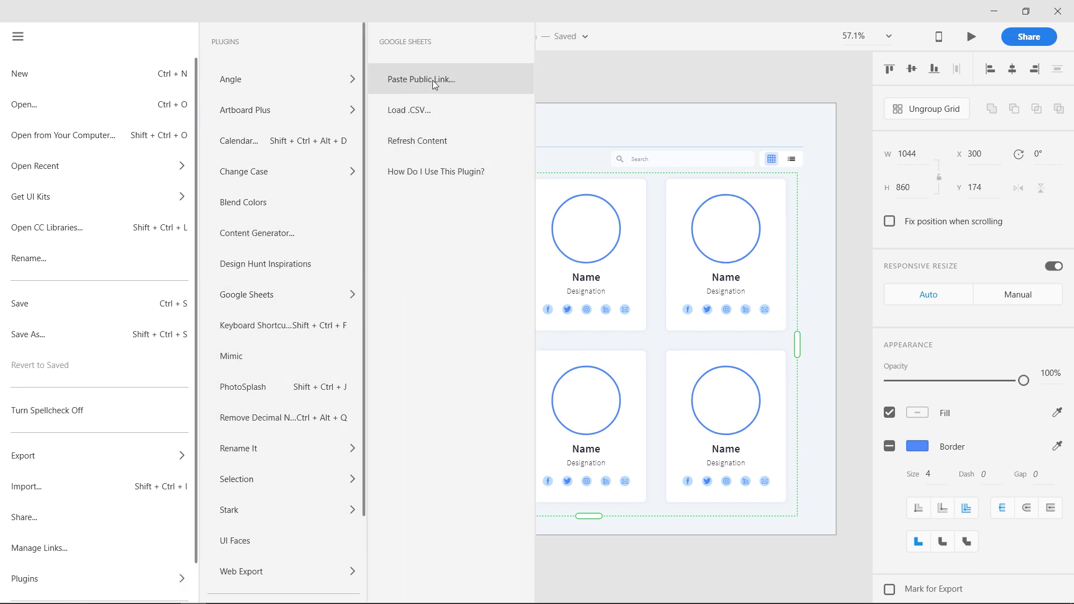
Choose Paste Public Link and step through the plugin tutorial to Done.
left_click(496, 78)
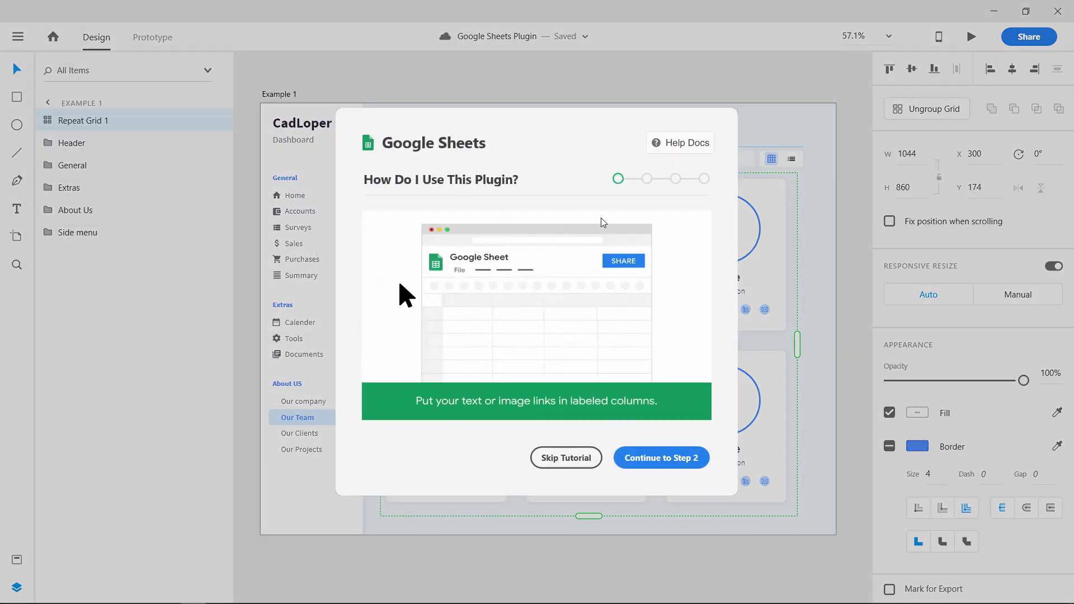
left_click(661, 458)
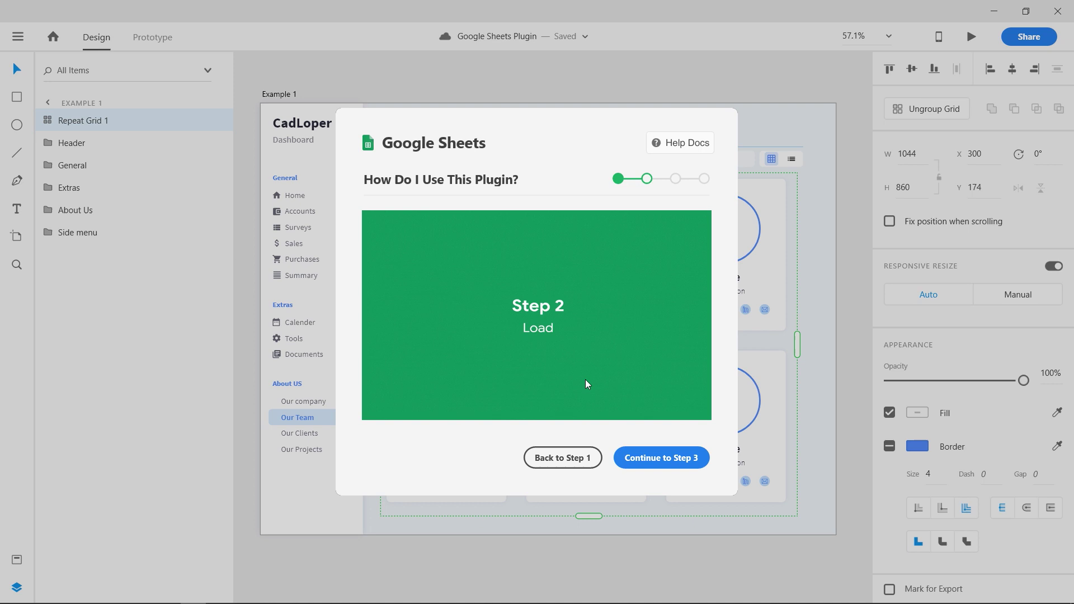
left_click(662, 457)
left_click(661, 457)
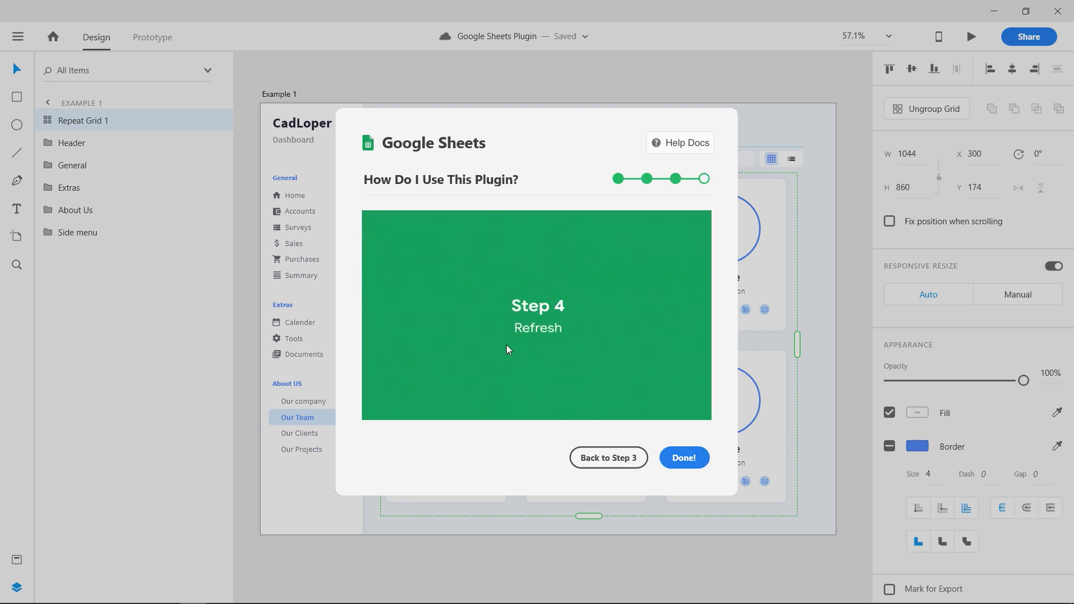
left_click(682, 461)
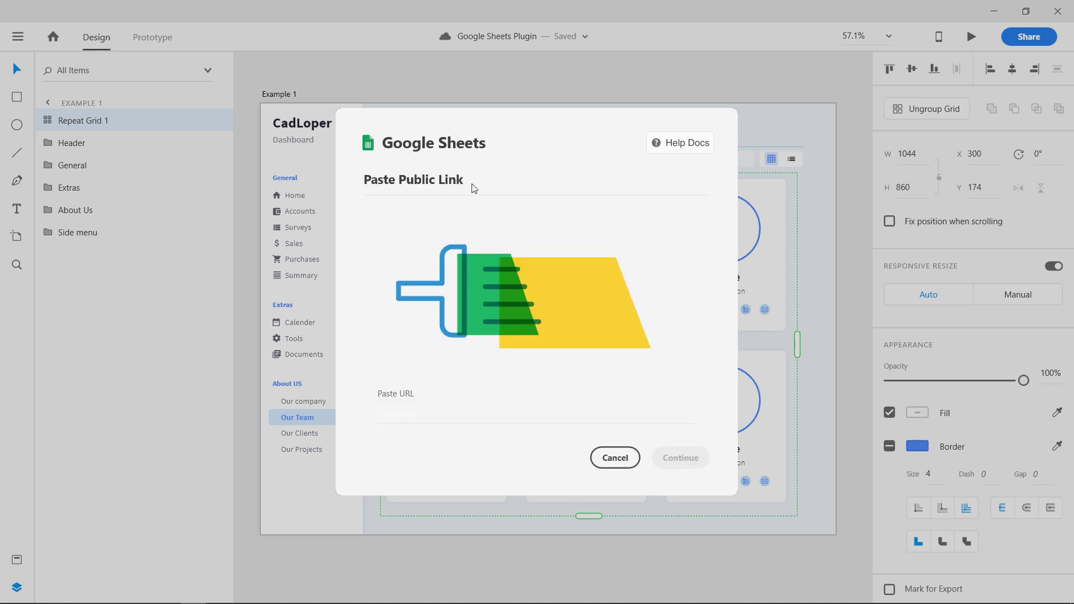
Paste the copied Sample Team sheet link into the URL field.
left_click(402, 409)
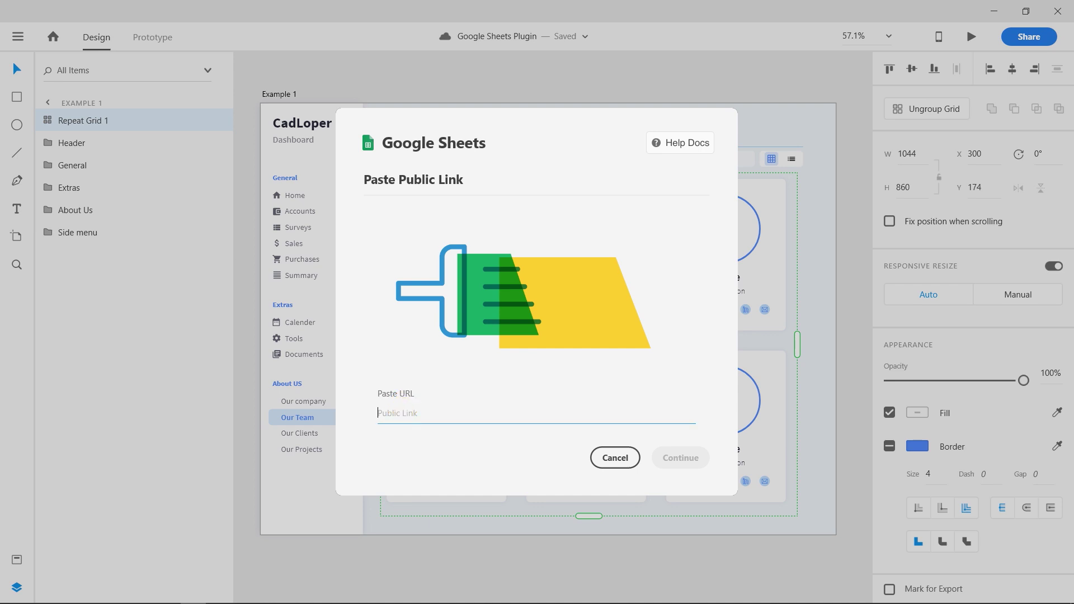
right_click(406, 414)
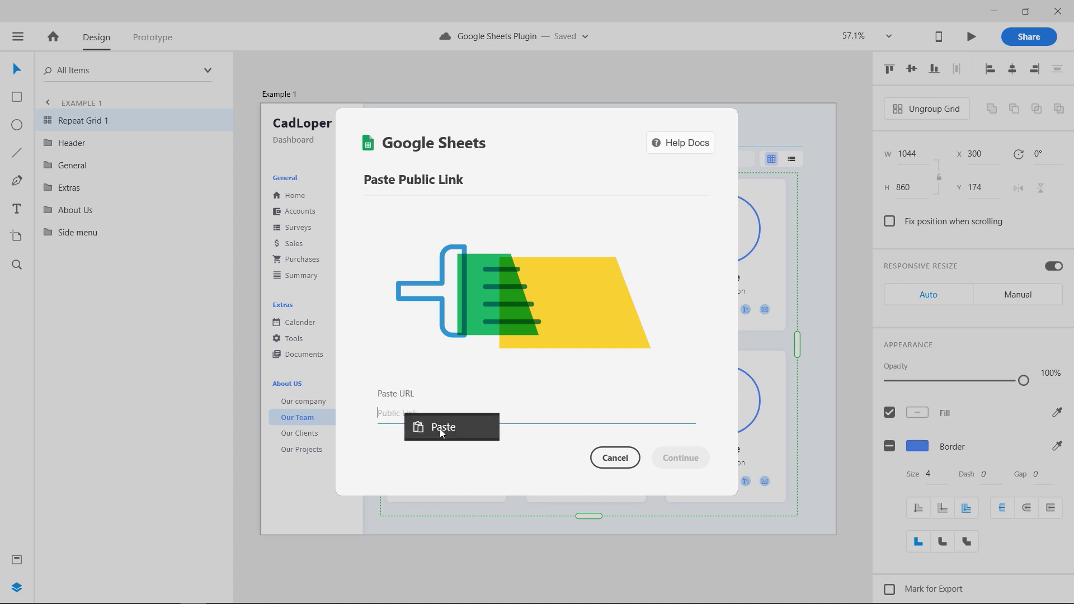
left_click(448, 426)
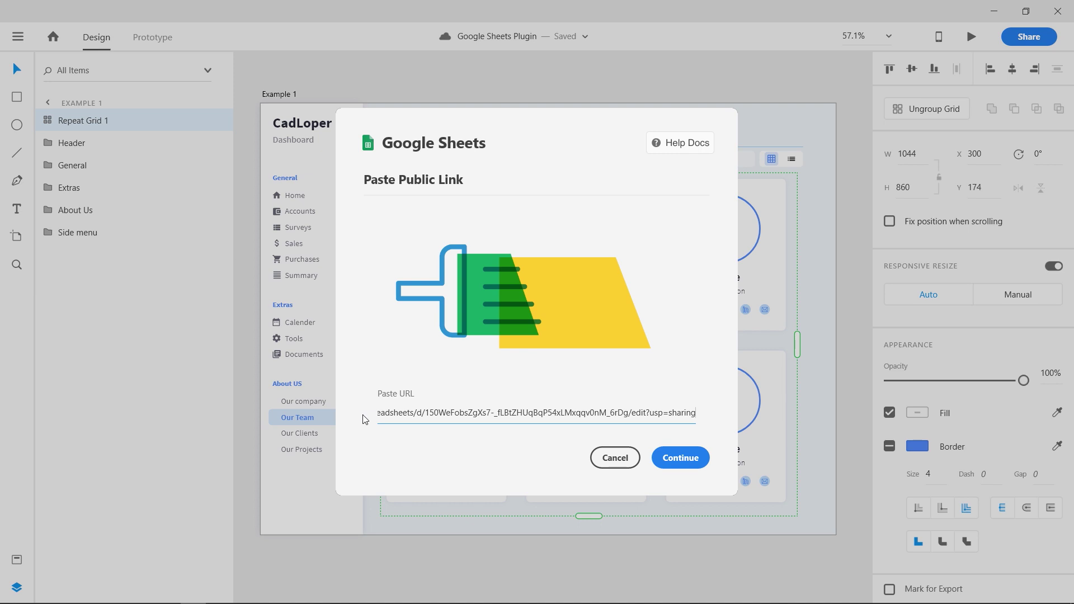
Load the sheet and confirm Photo, Name and Designation map to their matching columns.
left_click(681, 460)
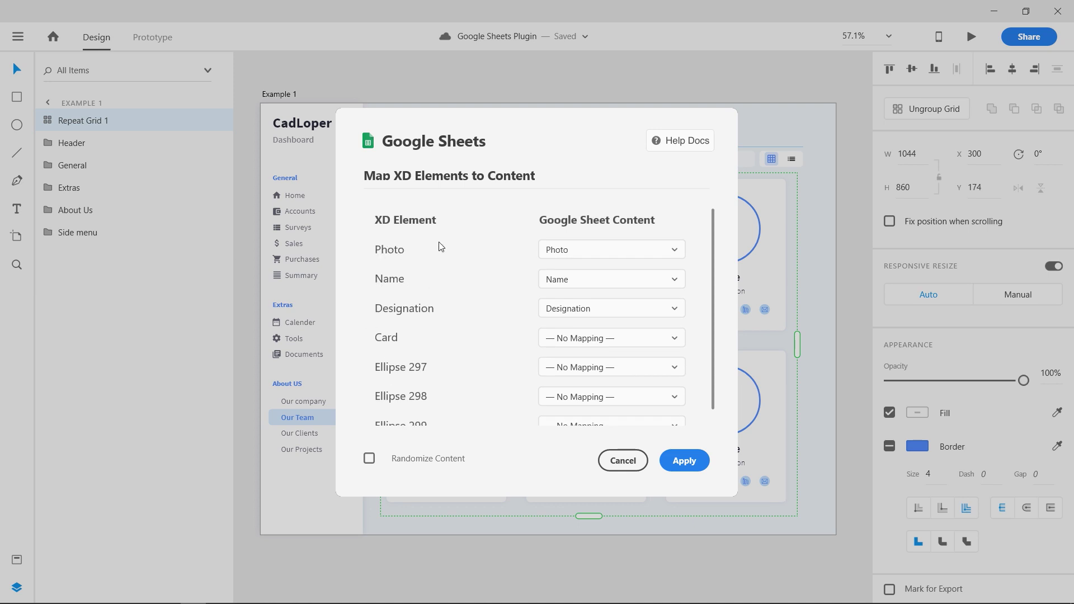
left_click(579, 250)
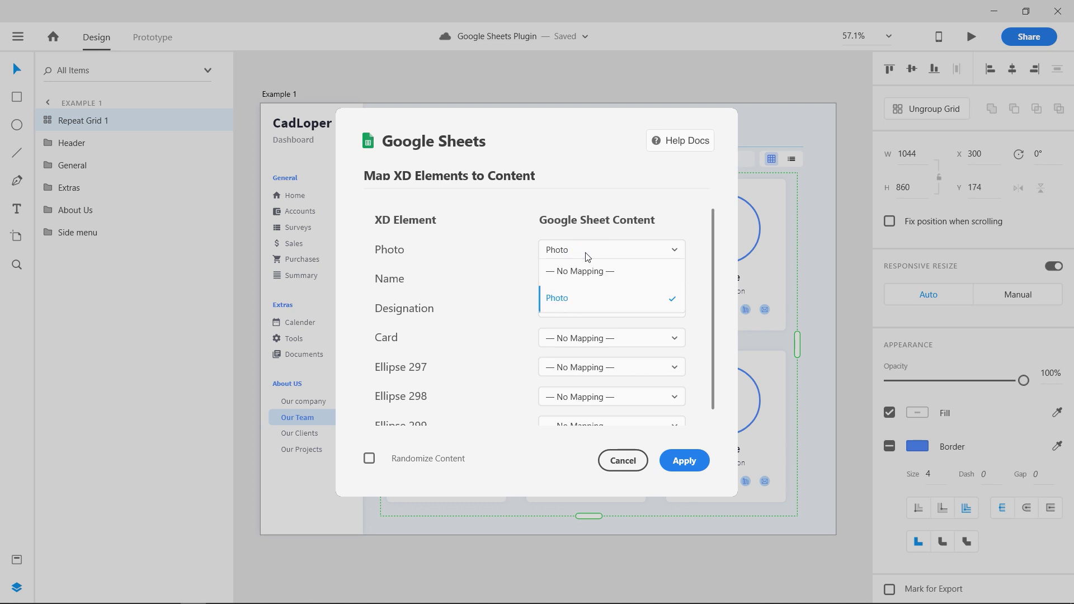
left_click(577, 304)
left_click(553, 279)
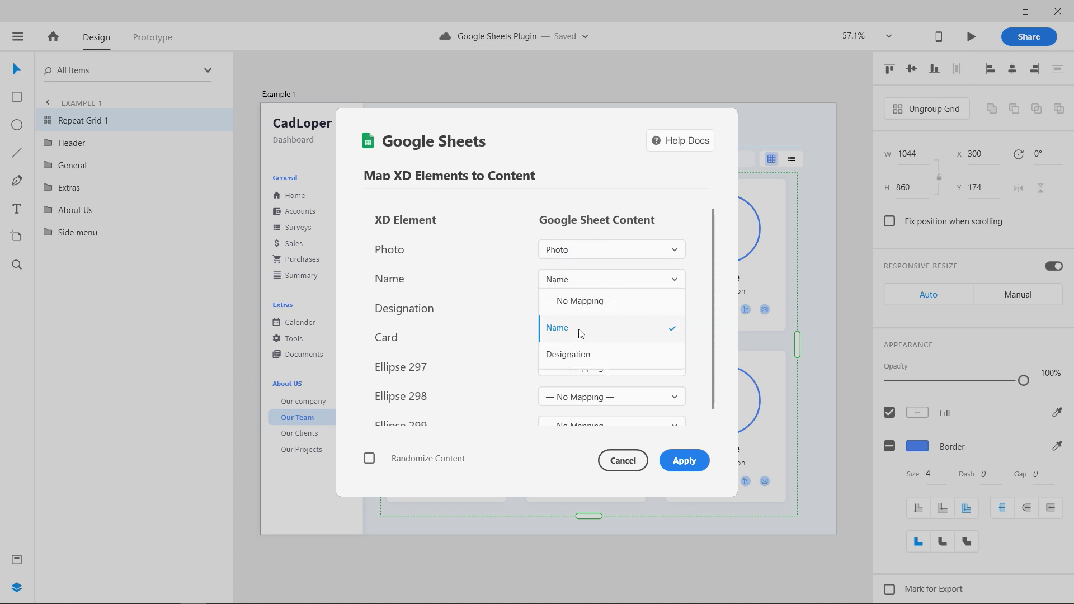
left_click(455, 255)
left_click(577, 308)
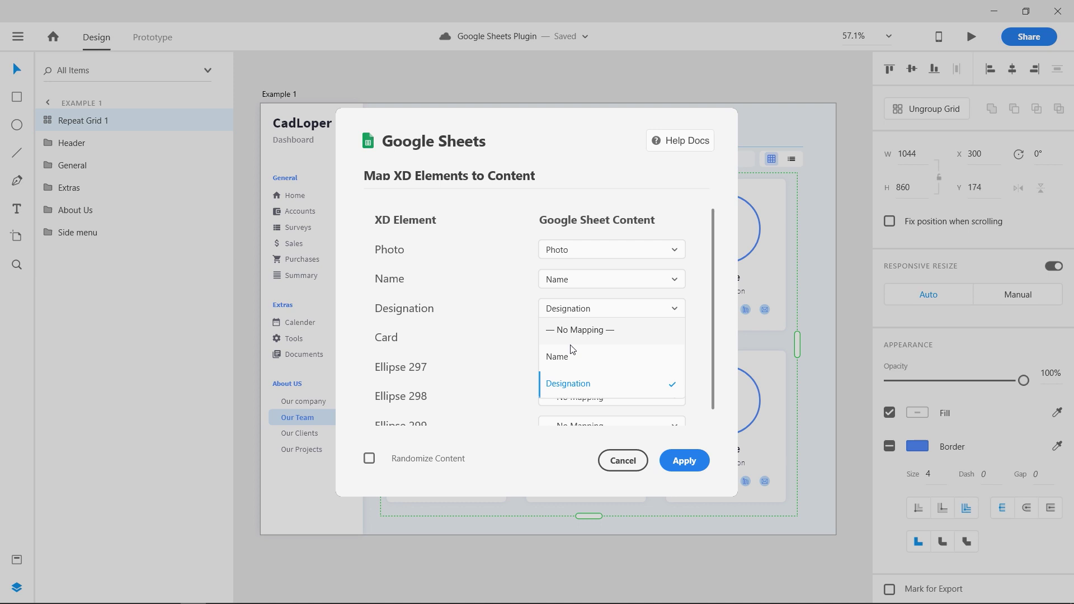
left_click(479, 297)
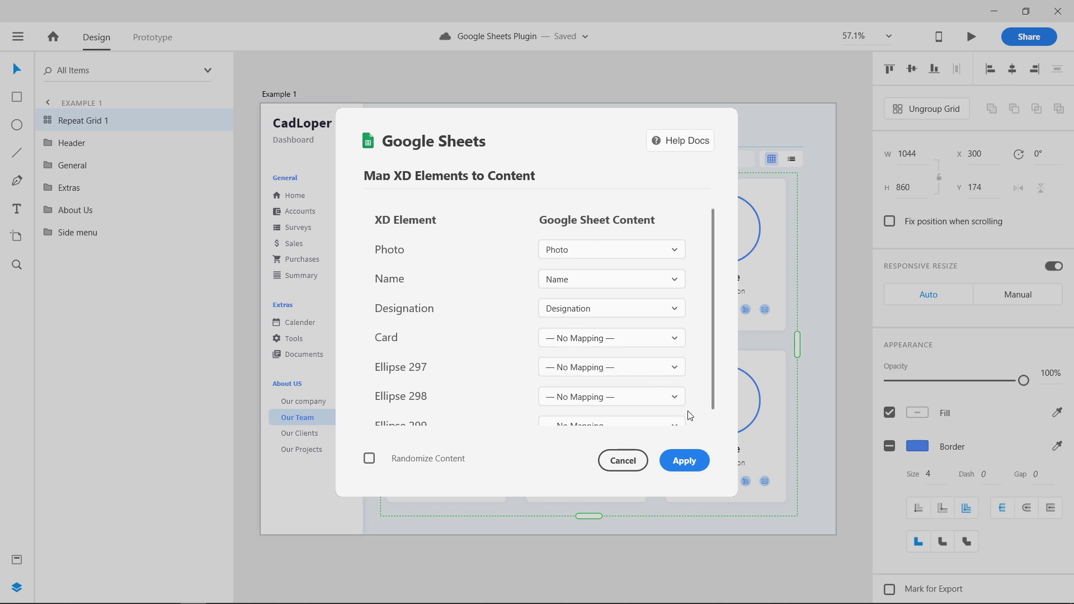
left_click(682, 462)
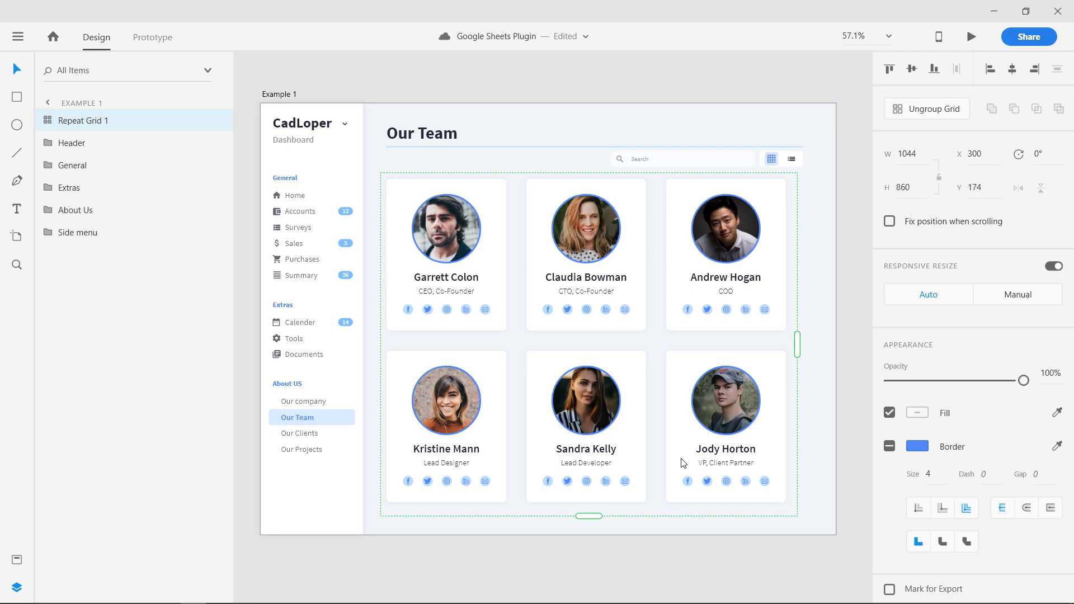
left_click(660, 550)
left_click(477, 277)
left_click(575, 280)
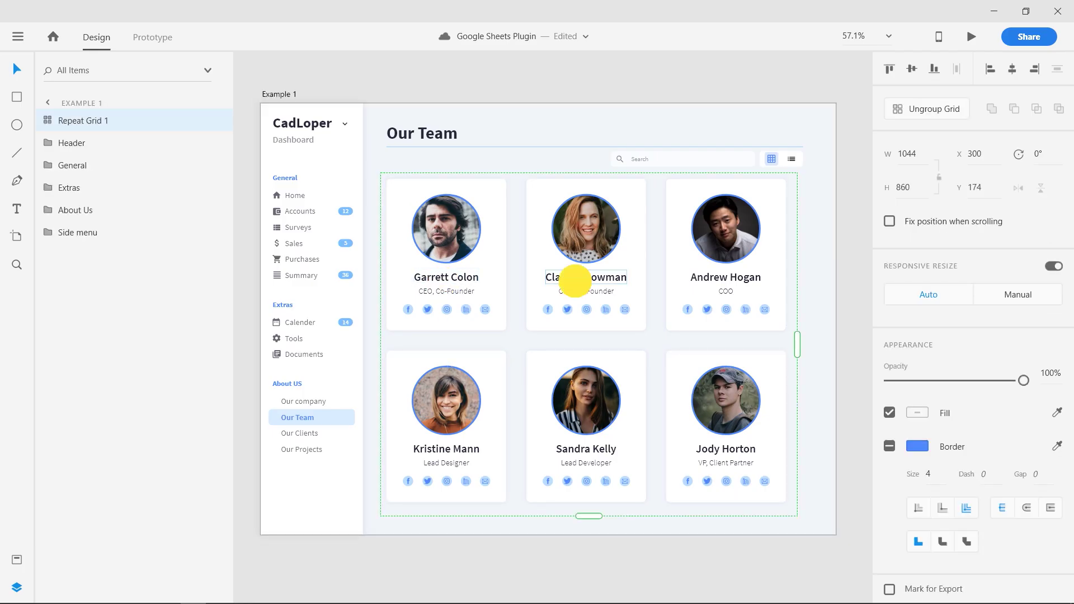
left_click(720, 283)
left_click(703, 441)
left_click(581, 399)
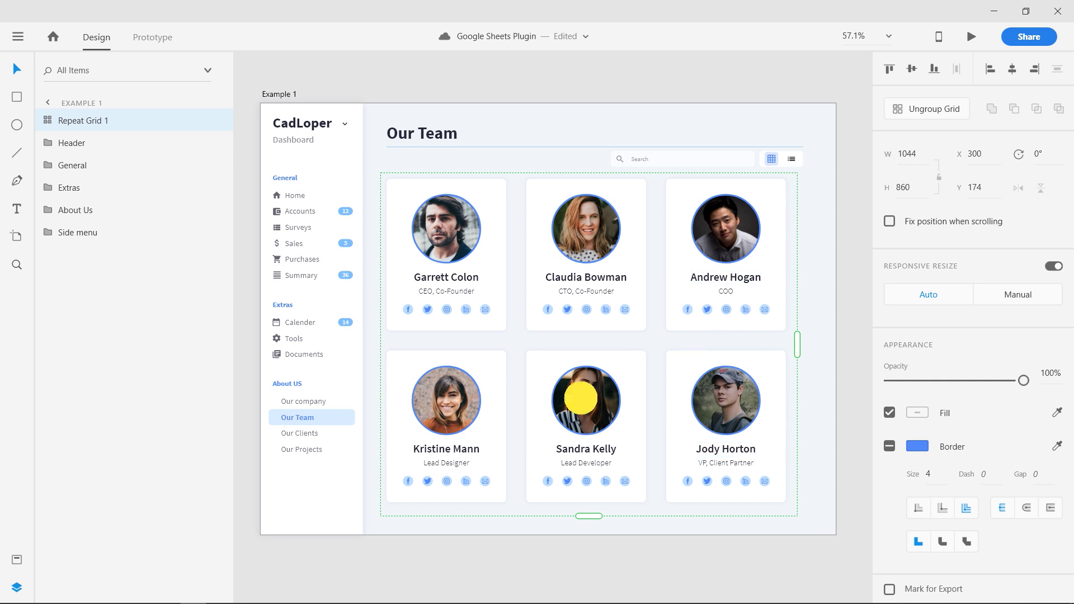
left_click(445, 401)
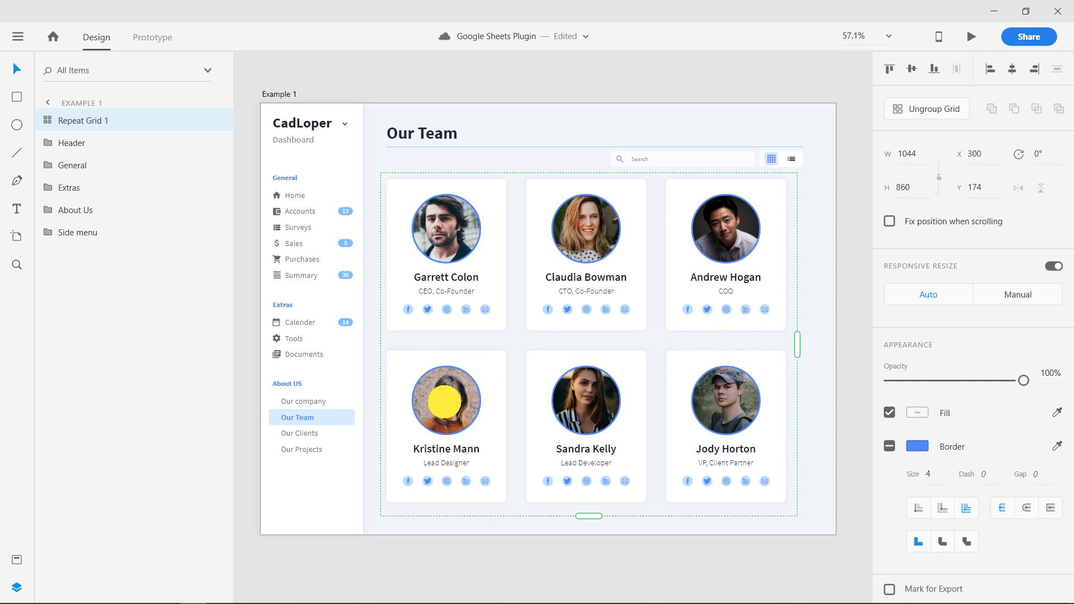
left_click(530, 91)
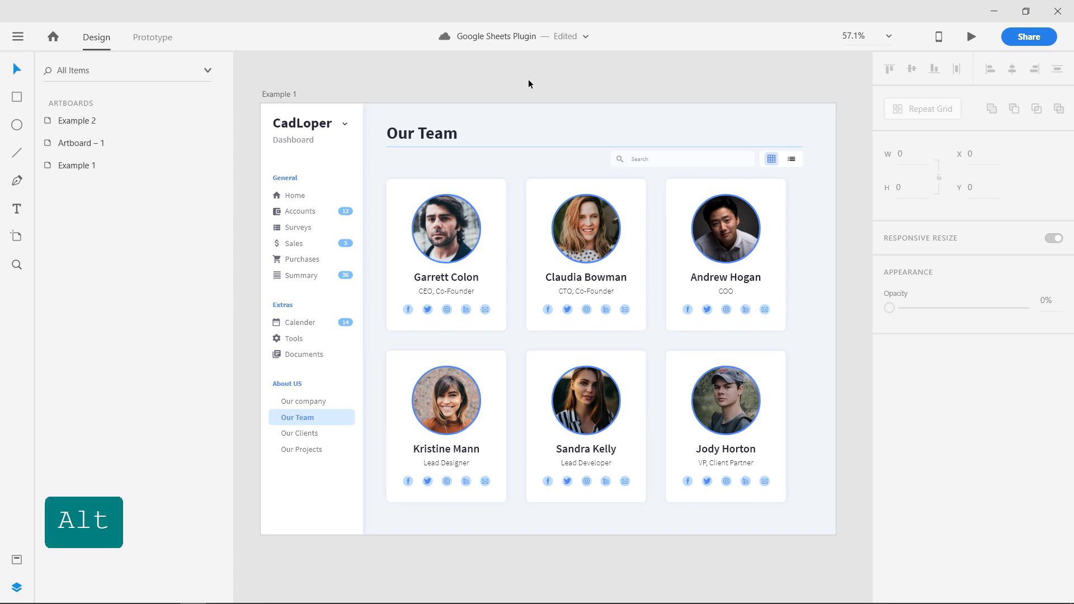
Close the sheet's Share dialog and copy an avatar's image address from UI Faces.
key("alt+Tab")
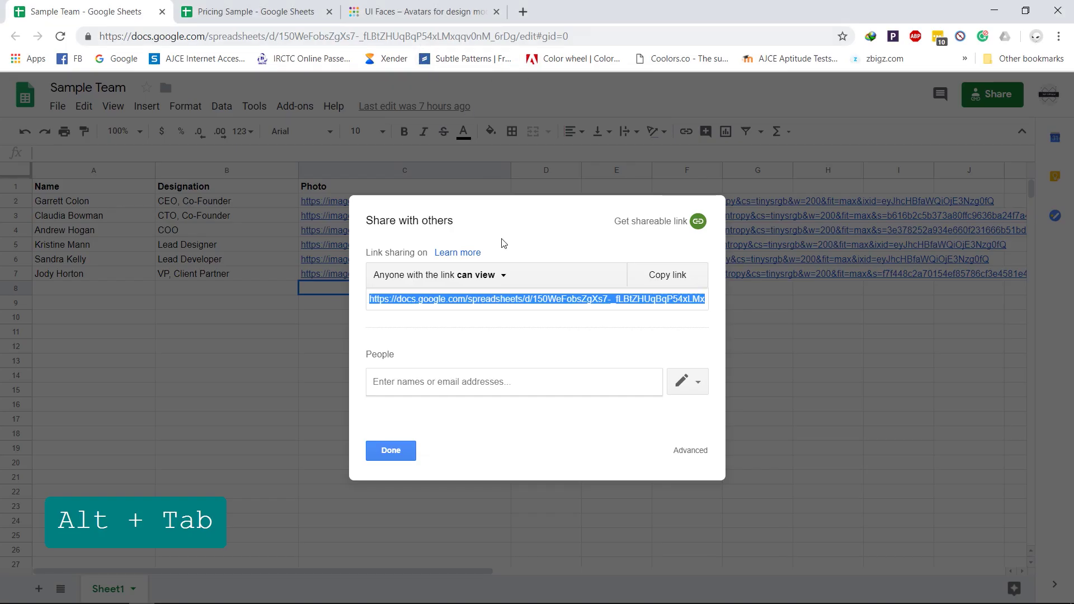
left_click(387, 448)
left_click(394, 12)
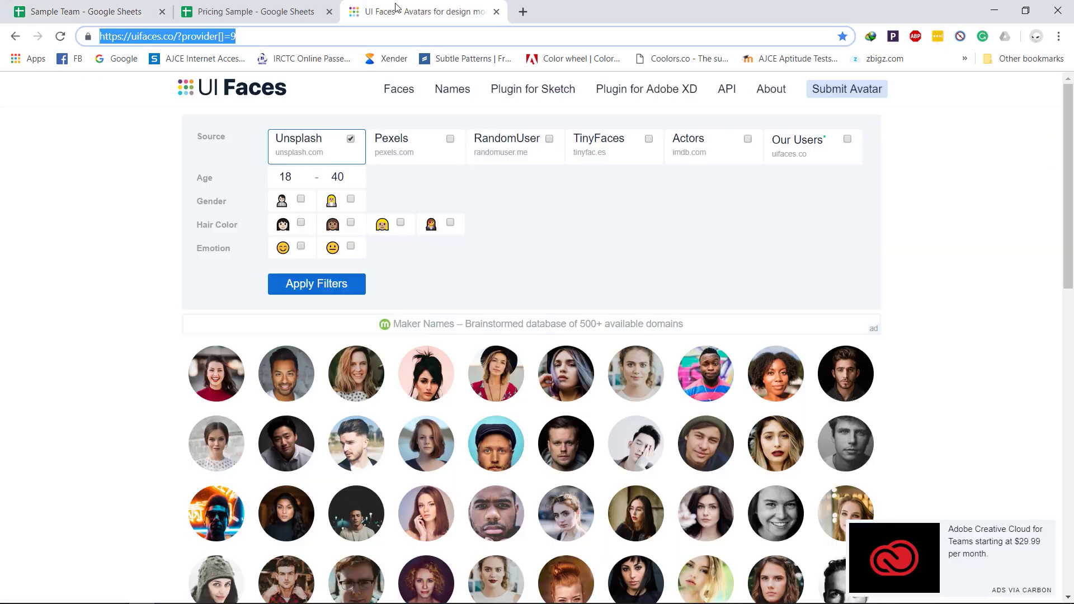
scroll(495, 326, "down", 4)
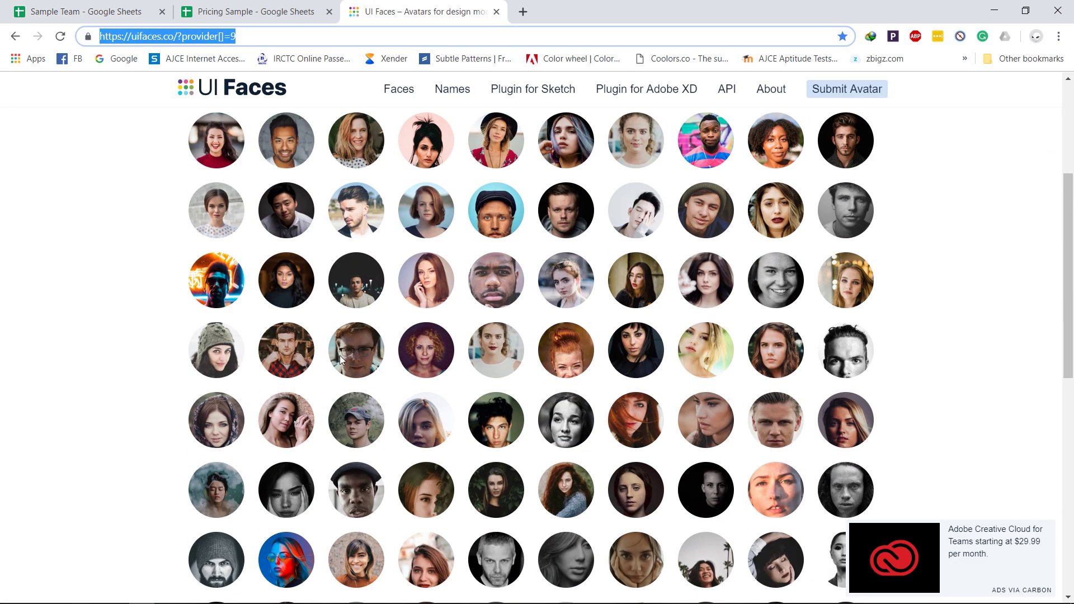
left_click(297, 352)
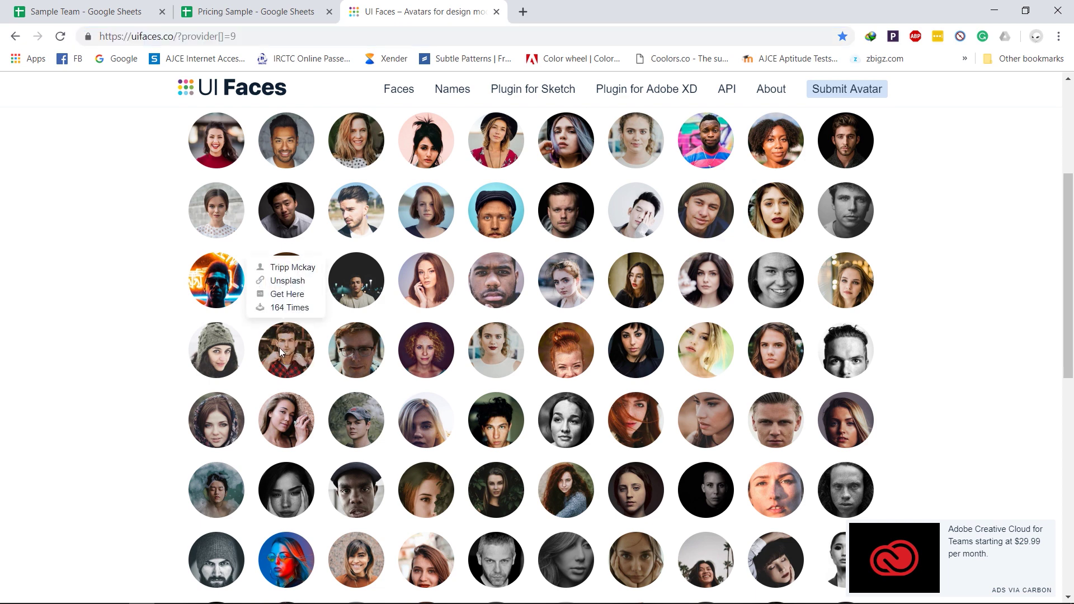
right_click(280, 349)
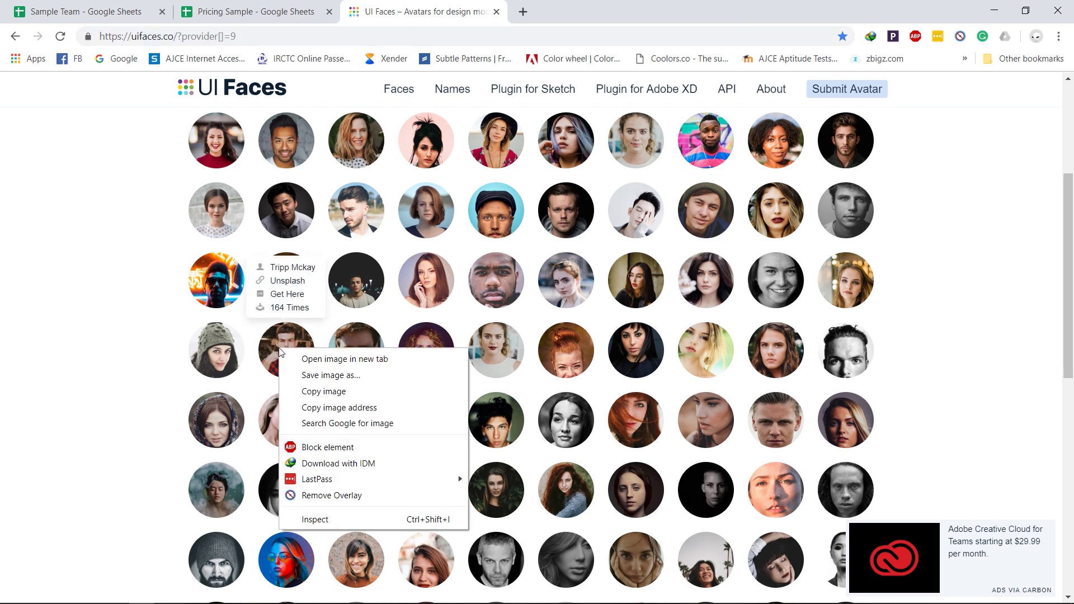
left_click(365, 408)
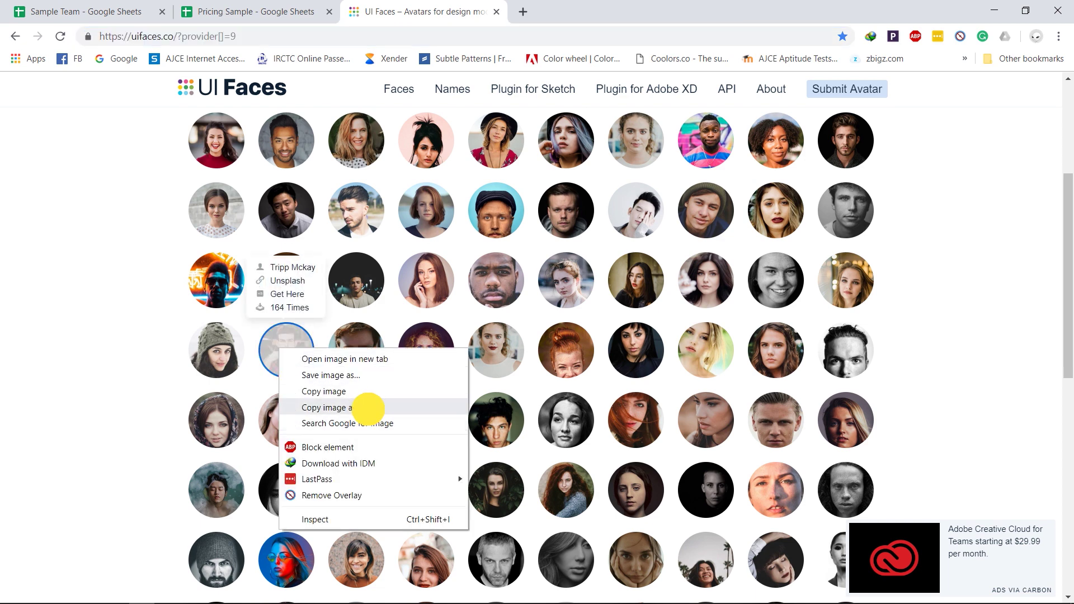
Replace cell C2's old photo link in the Sample Team sheet with the copied avatar URL.
left_click(93, 5)
left_click(384, 203)
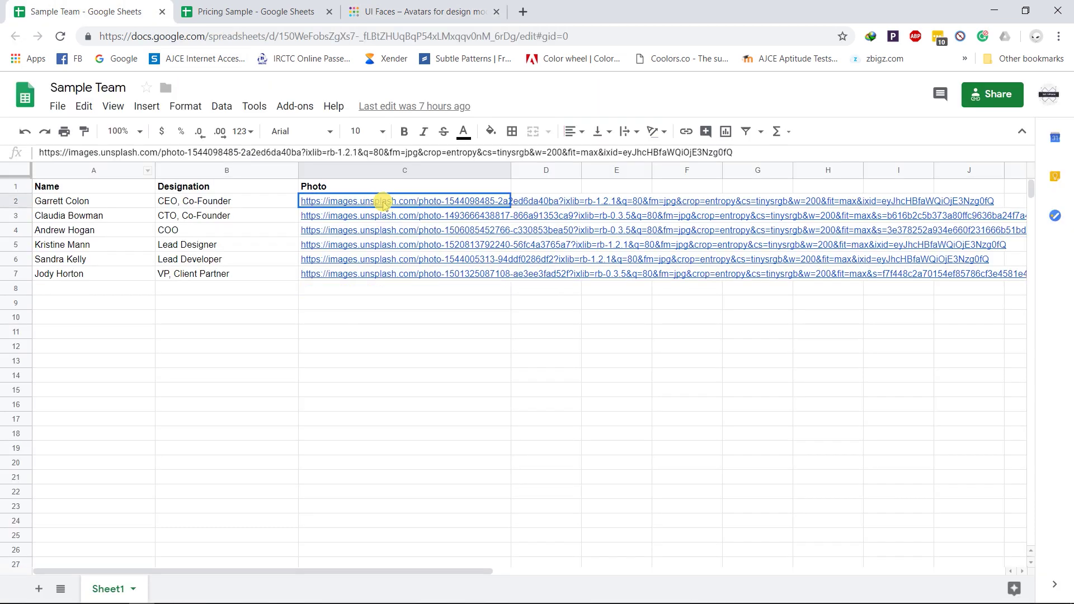
key("Delete")
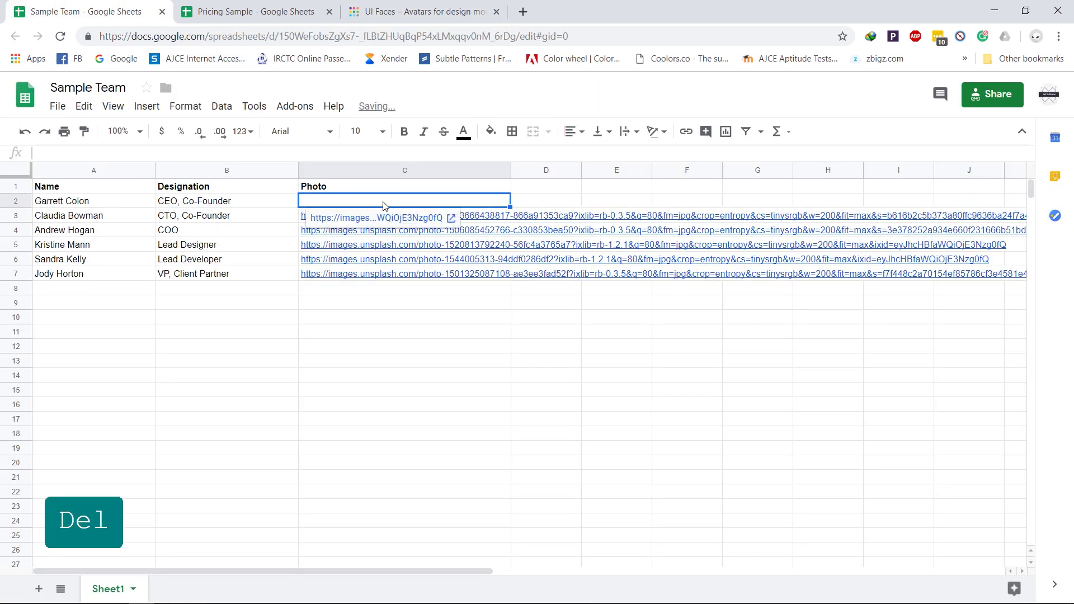
right_click(383, 205)
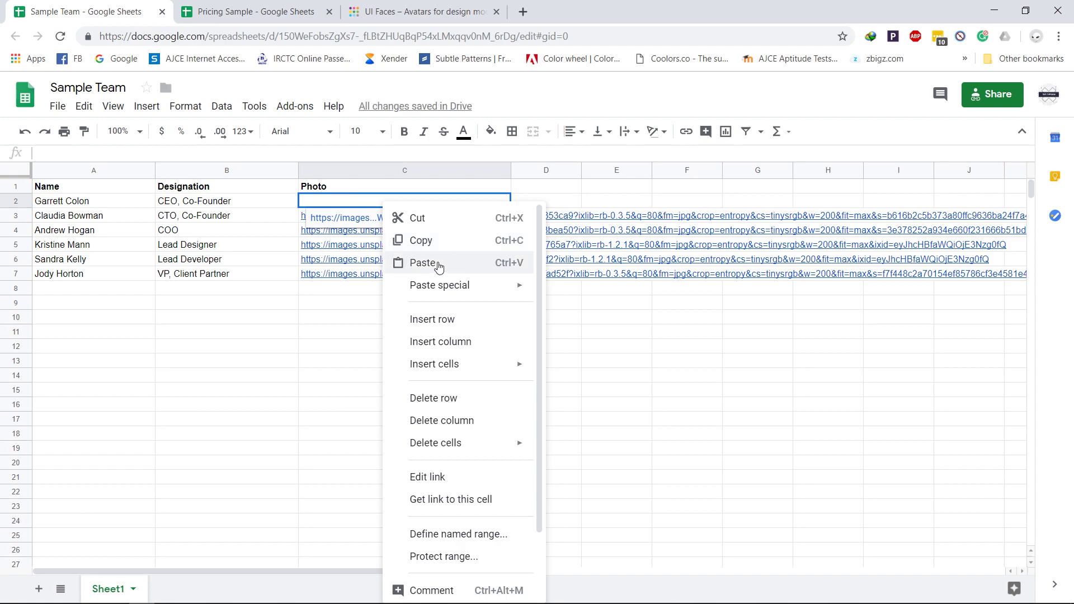
left_click(423, 263)
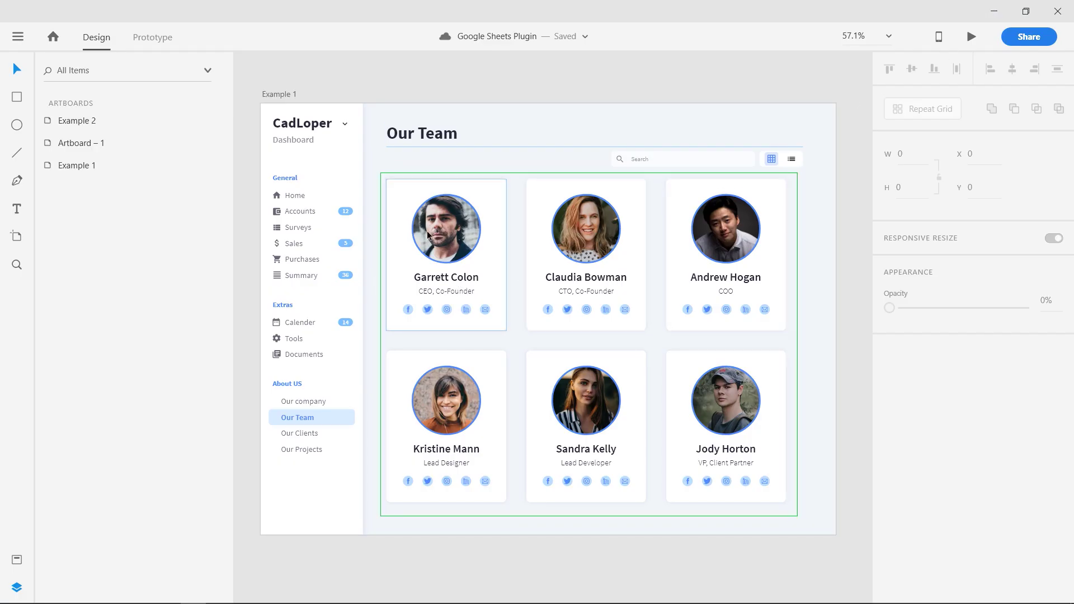
Refresh Repeat Grid 1 from Google Sheets so the first team card shows the new avatar.
left_click(465, 221)
left_click(19, 36)
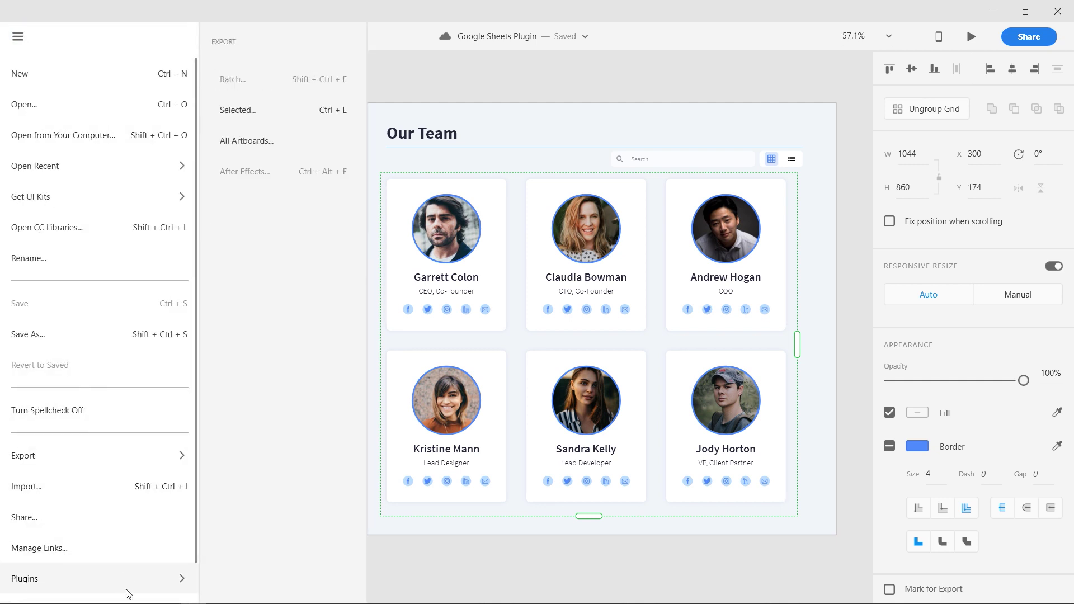
mouse_move(133, 587)
mouse_move(279, 301)
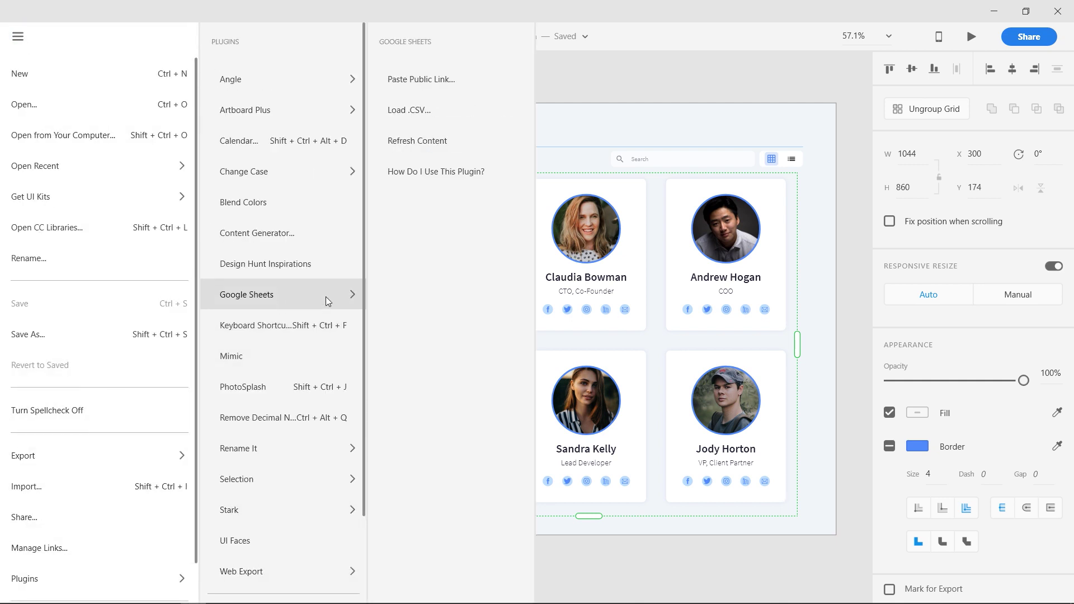
left_click(480, 141)
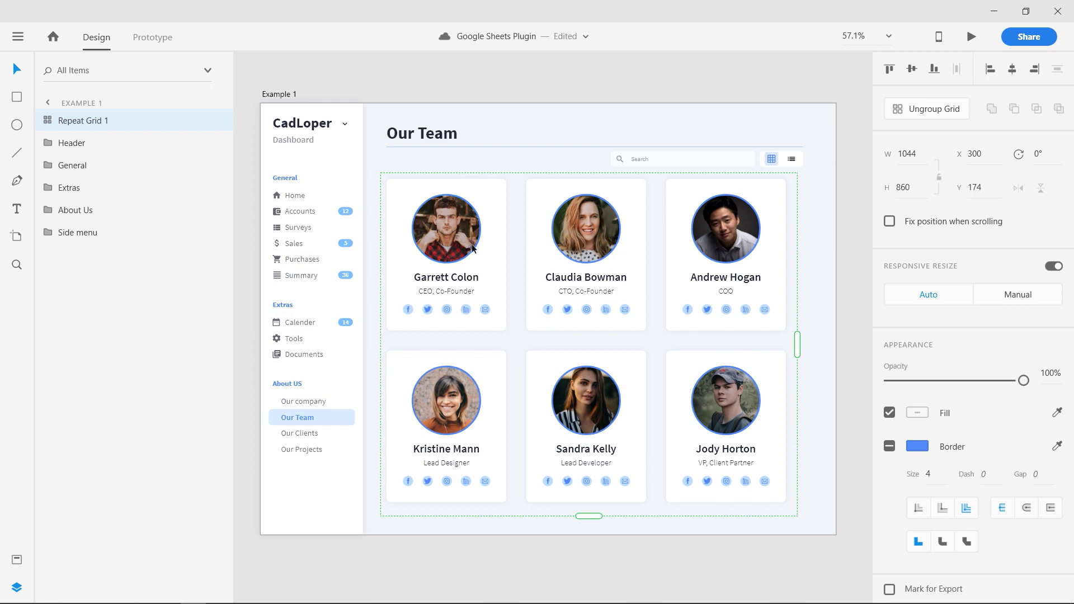
Deselect the team grid and bring the Example 2 pricing table artboard into view.
left_click(511, 307)
scroll(513, 388, "down", 5)
left_click_drag(513, 388, 529, 185)
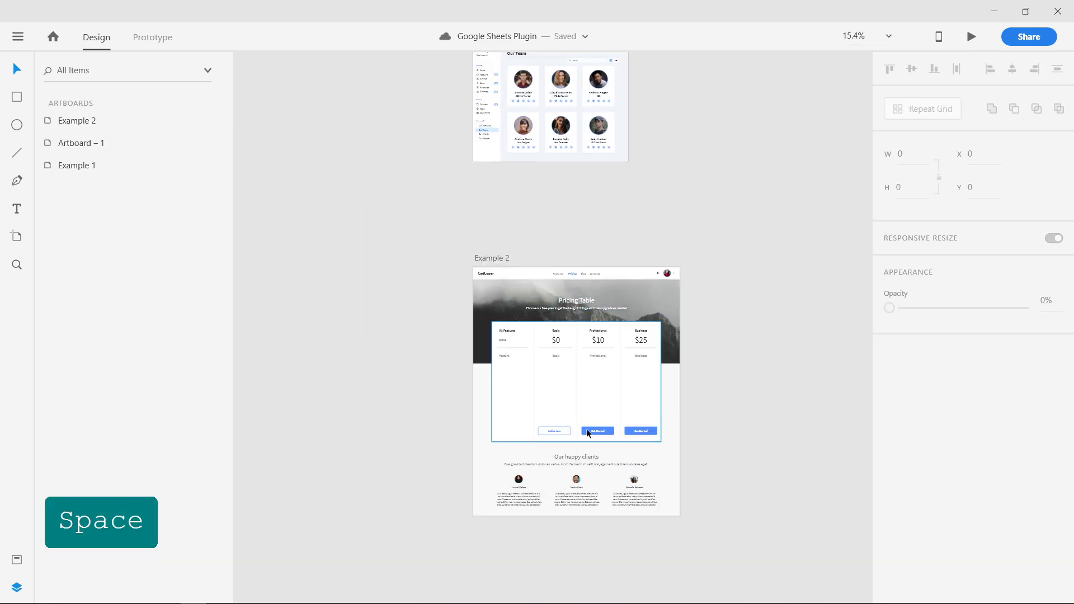
scroll(620, 437, "up", 4)
scroll(475, 317, "down", 2)
left_click_drag(473, 263, 485, 337)
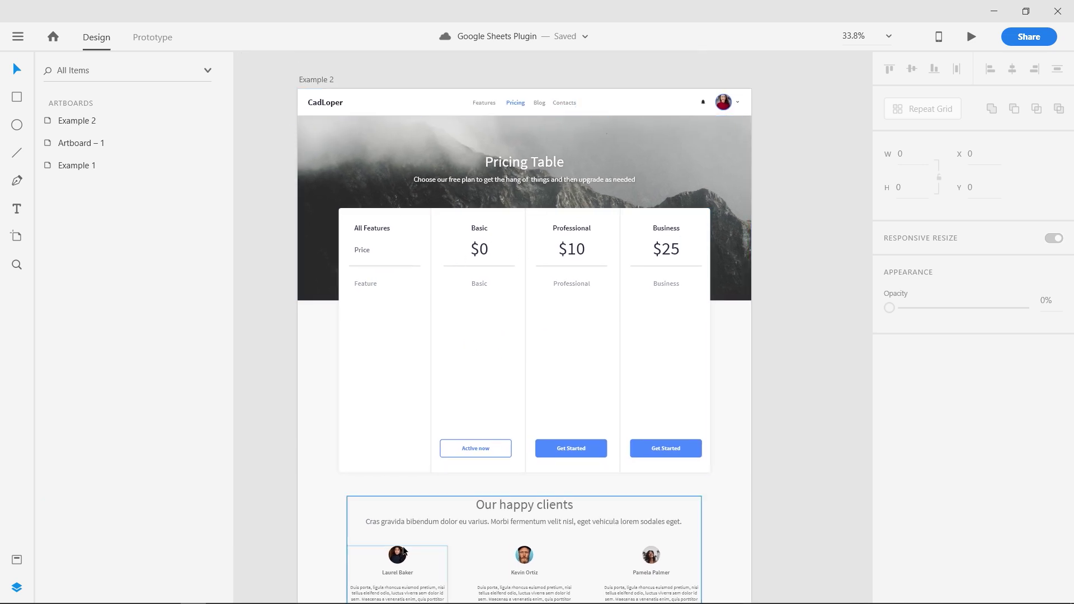
Select the Feature, Basic, Professional and Business placeholder texts in turn.
left_click(355, 281)
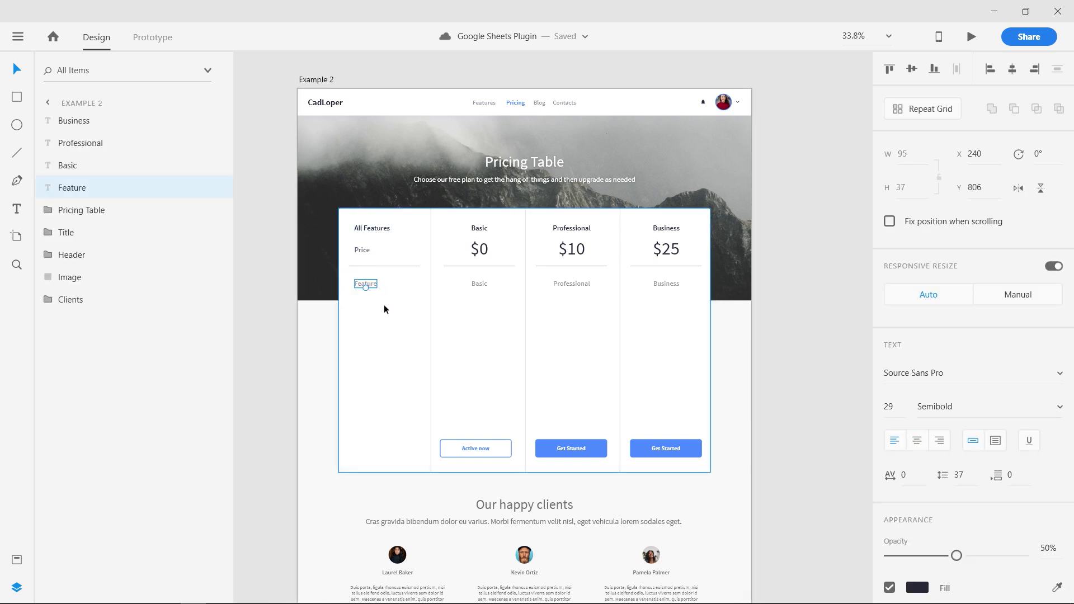
left_click(480, 284)
left_click(566, 283)
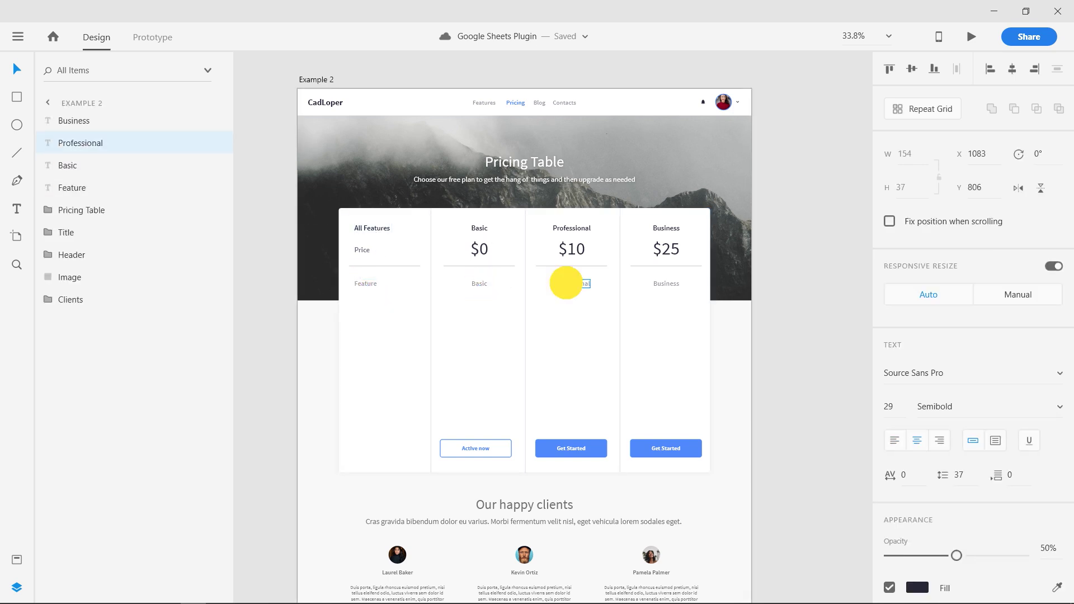
left_click(668, 284)
Review the Pricing Sample sheet's feature rows and its Basic, Professional and Business columns.
key("alt+Tab")
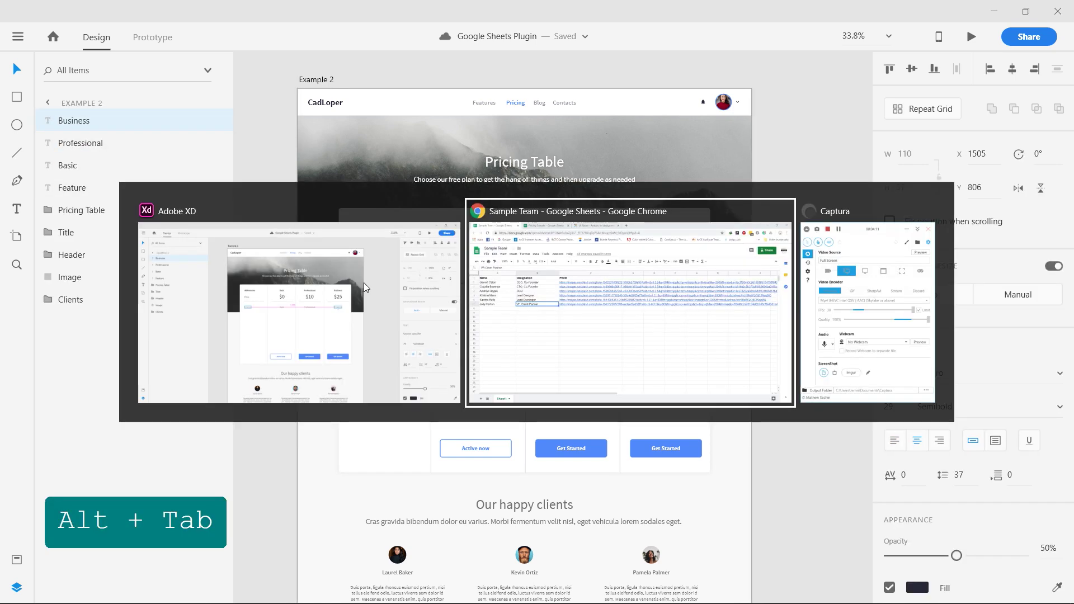
left_click(261, 9)
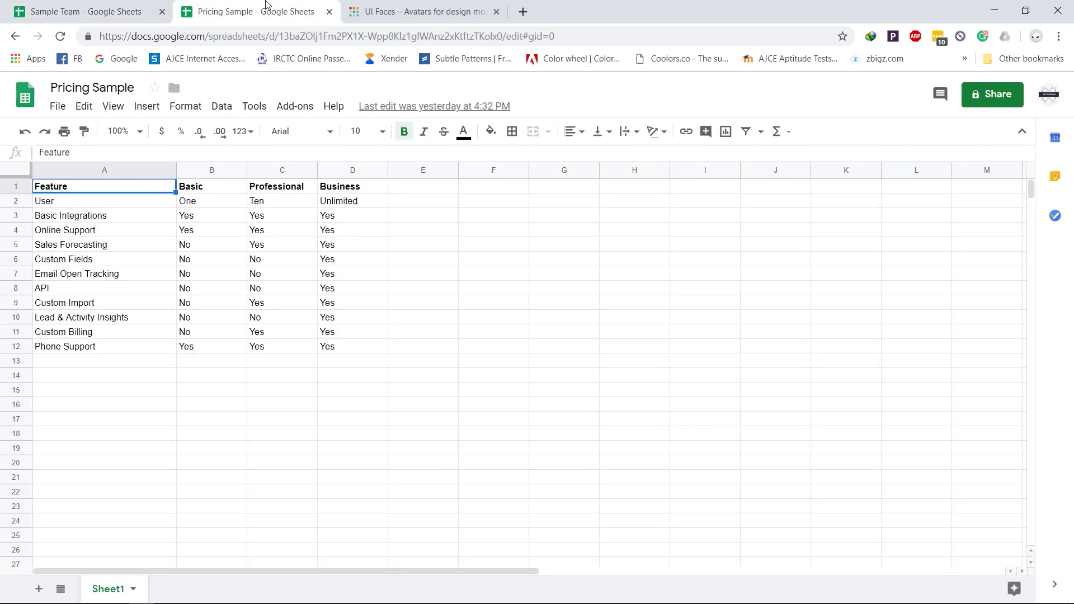
left_click(71, 201)
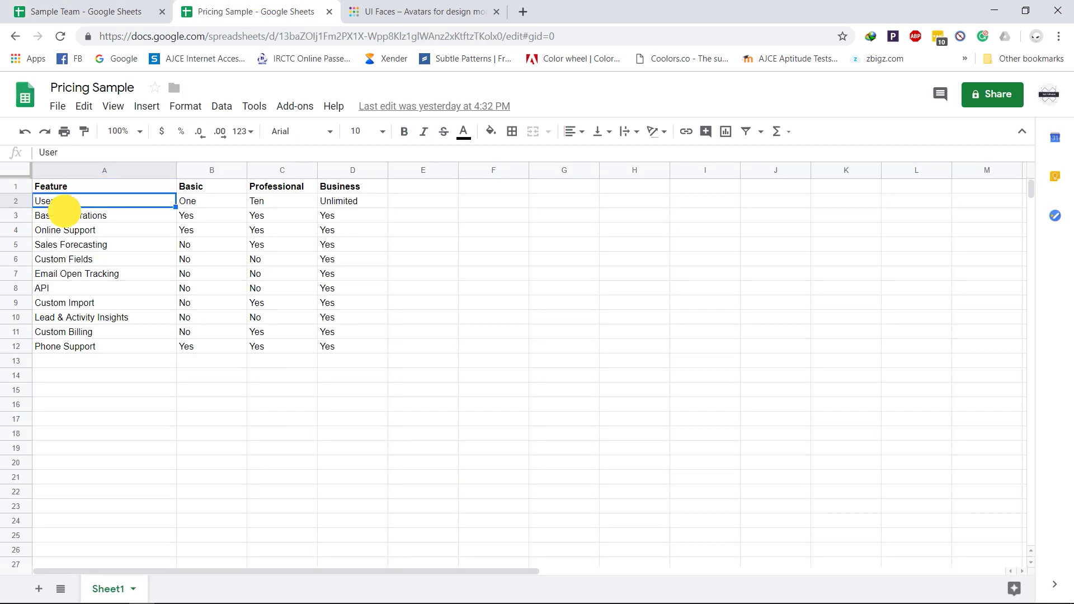
left_click(66, 215)
left_click(69, 231)
left_click(194, 189)
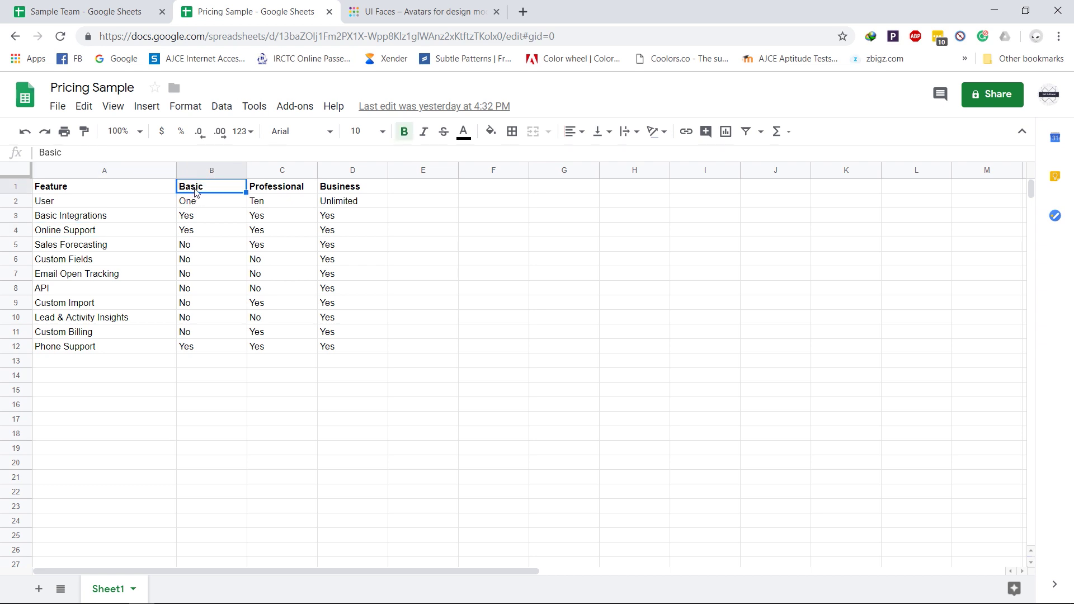
left_click(265, 185)
left_click(349, 189)
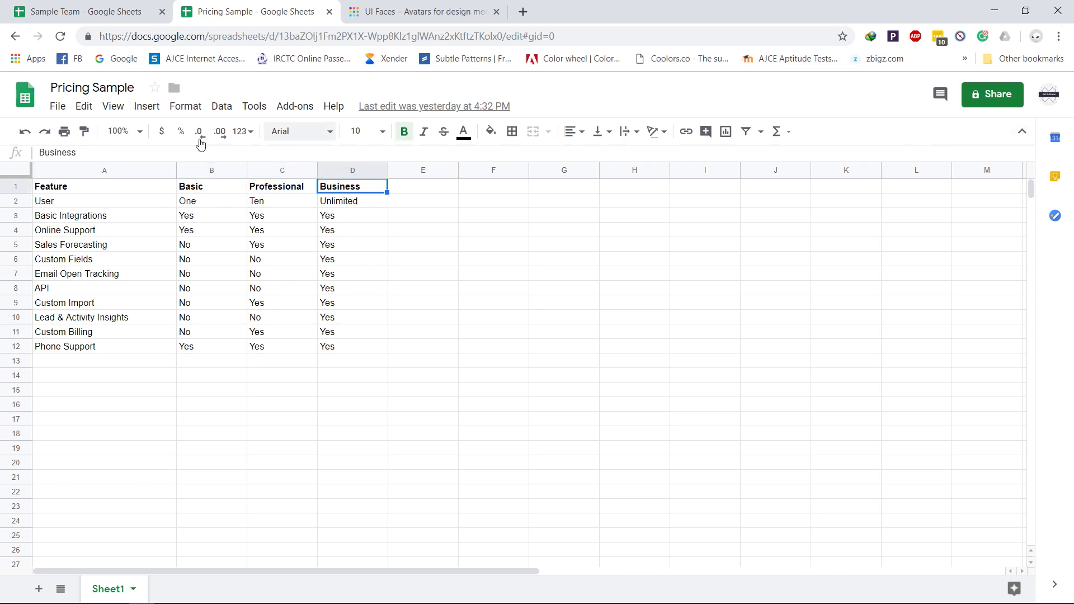
Download the sheet as Pricing Sample - Sheet1.csv into the 02 Google Sheets folder.
left_click(51, 107)
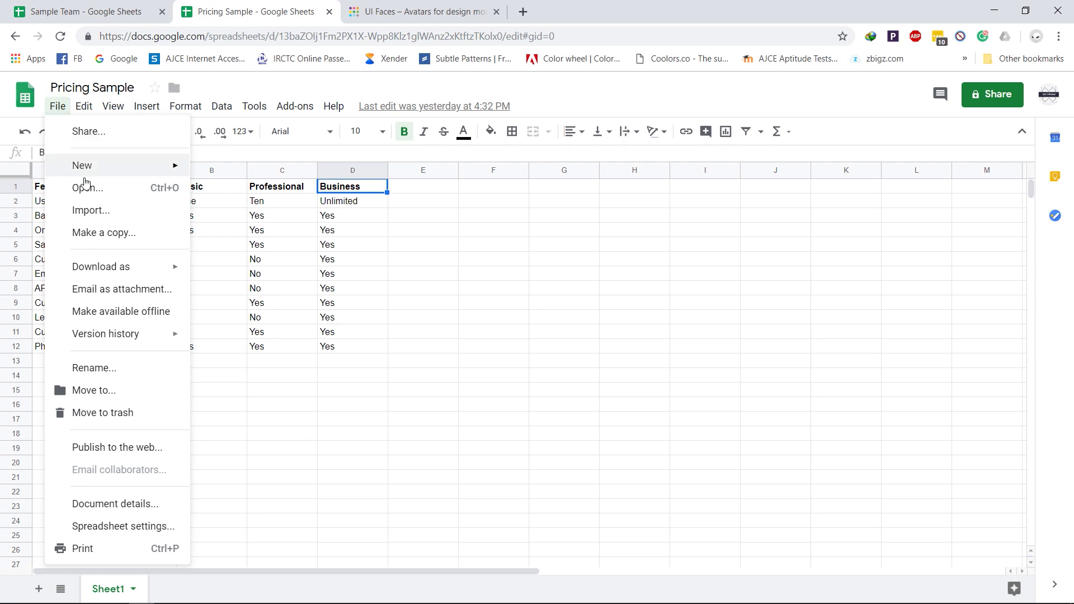
mouse_move(130, 267)
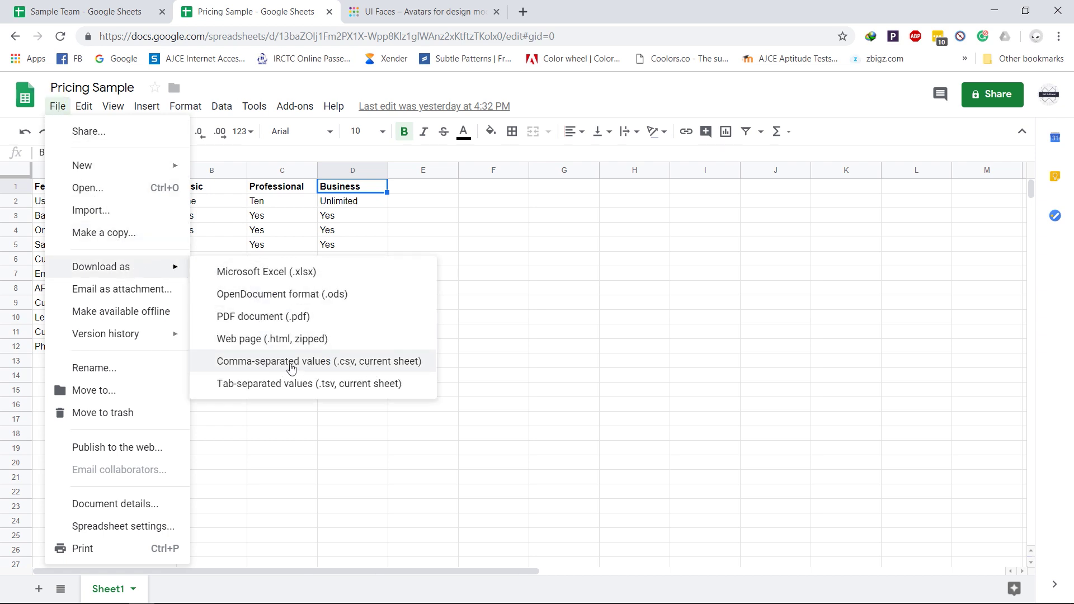
left_click(312, 362)
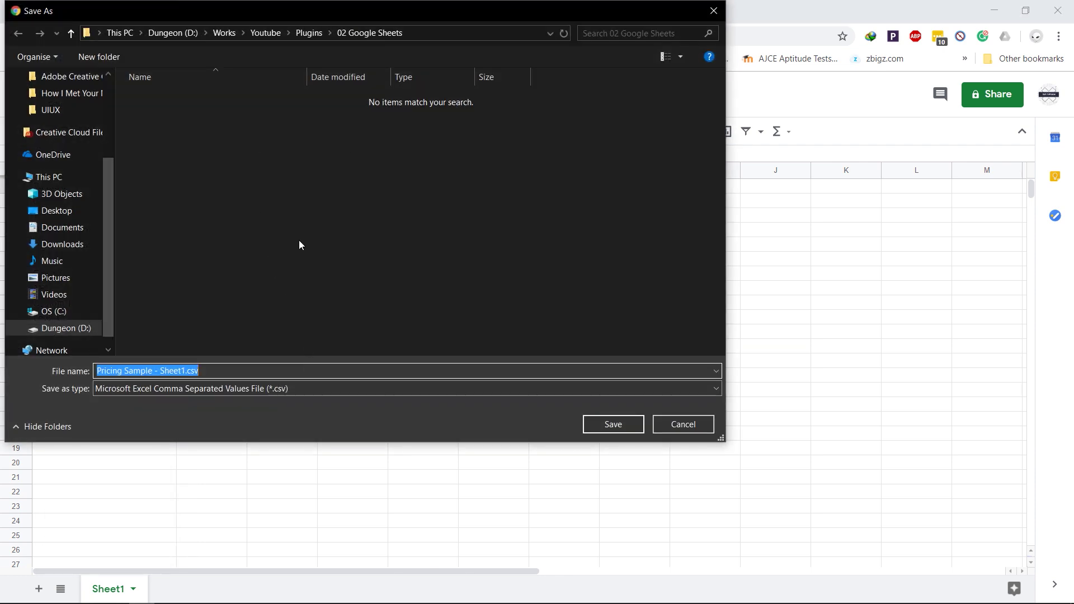
left_click(619, 425)
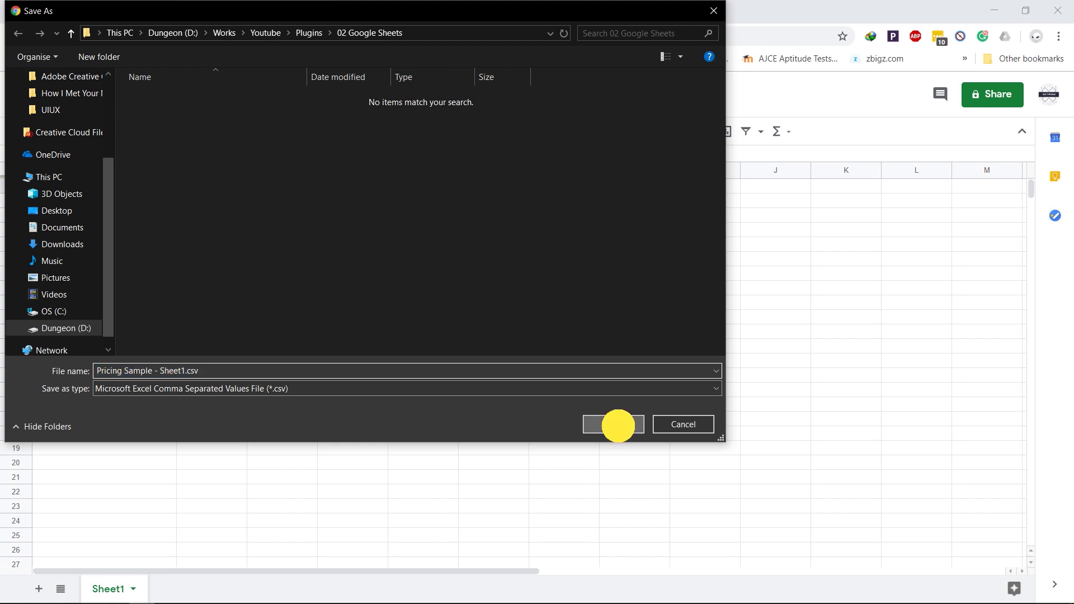
Back in Adobe XD, turn the four pricing placeholder texts into a repeat grid.
key("alt+Tab")
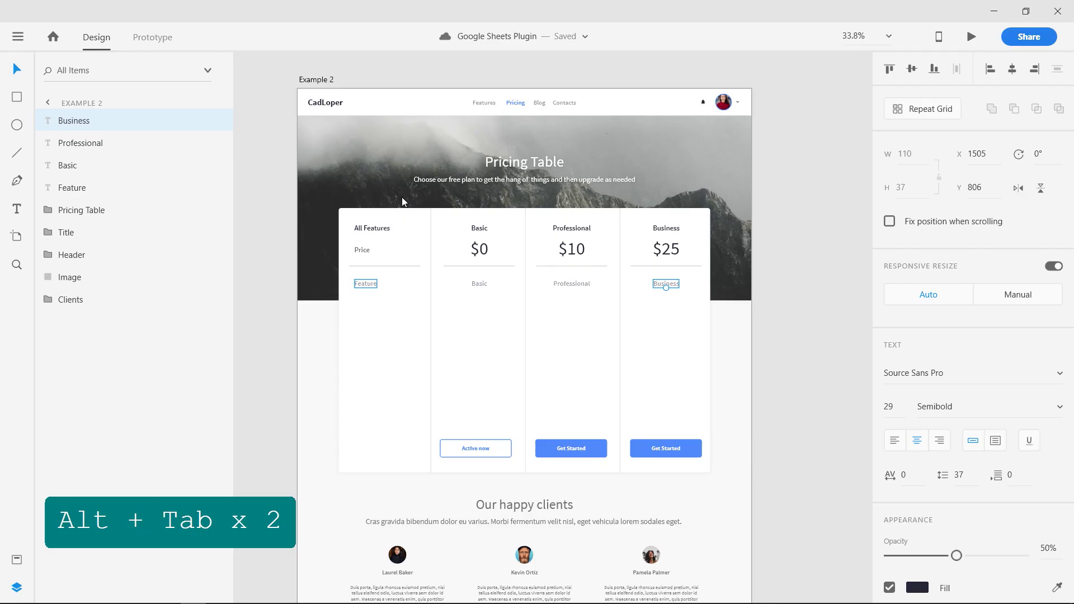
left_click(363, 285)
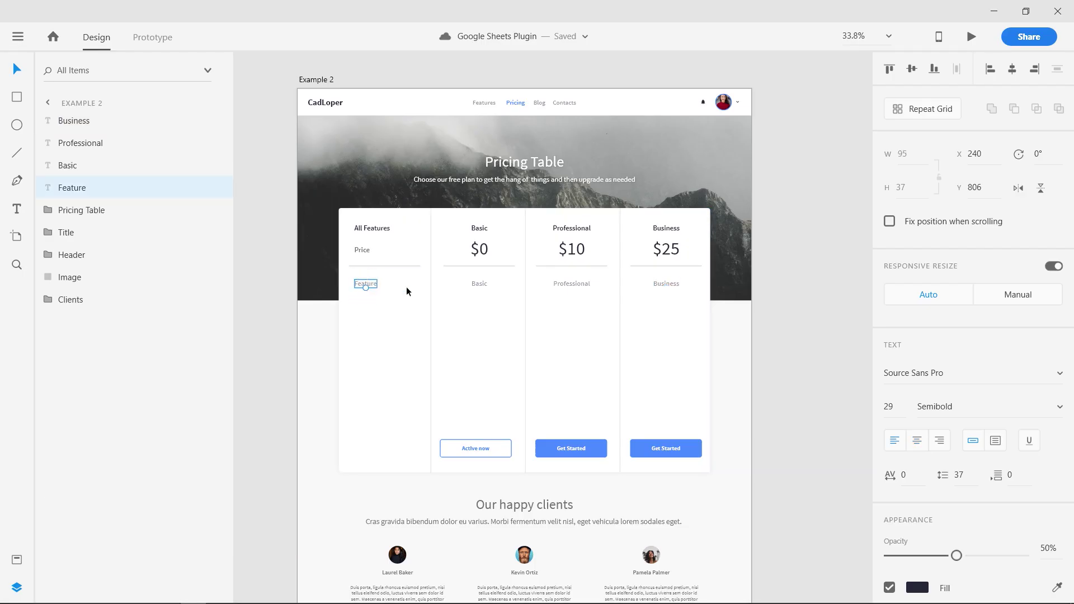
left_click(476, 283, "shift")
left_click(576, 283, "shift")
left_click(664, 285, "shift")
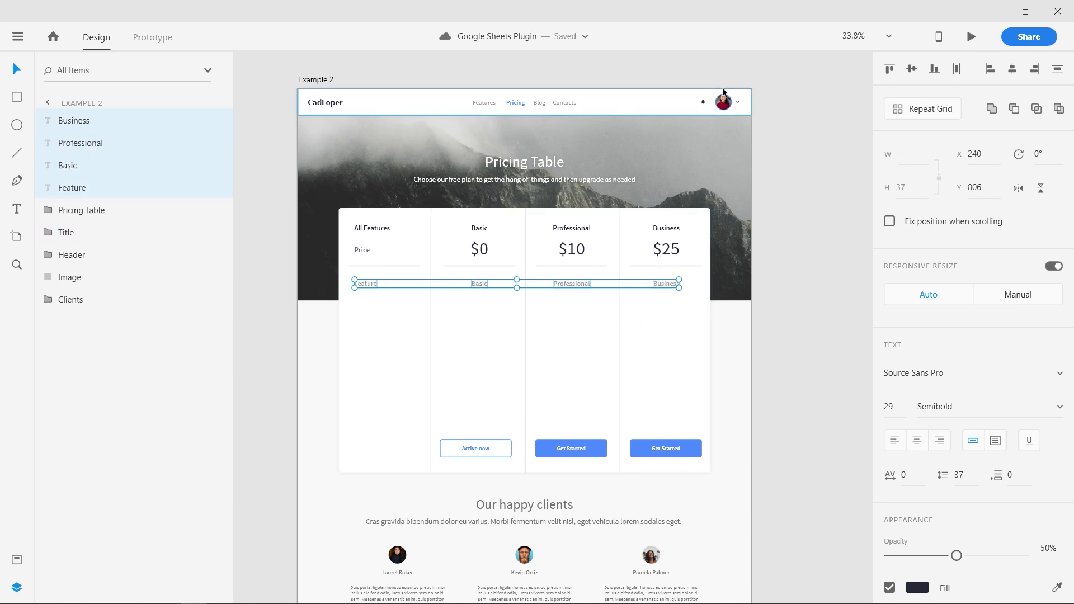
left_click(920, 111)
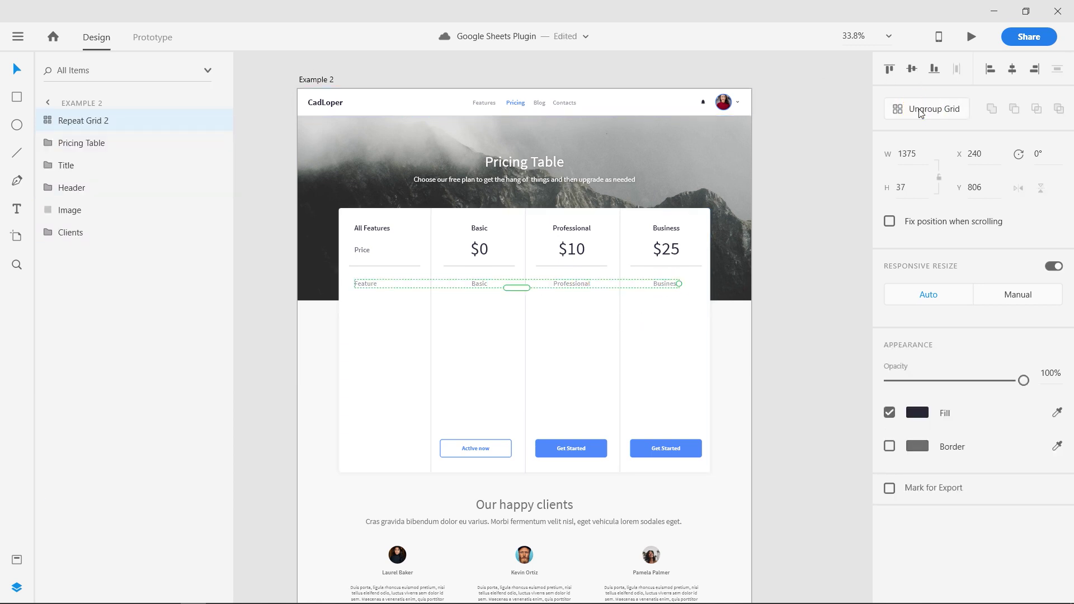
Extend the label grid to 11 rows with wider row spacing, then select it.
left_click_drag(514, 289, 510, 433)
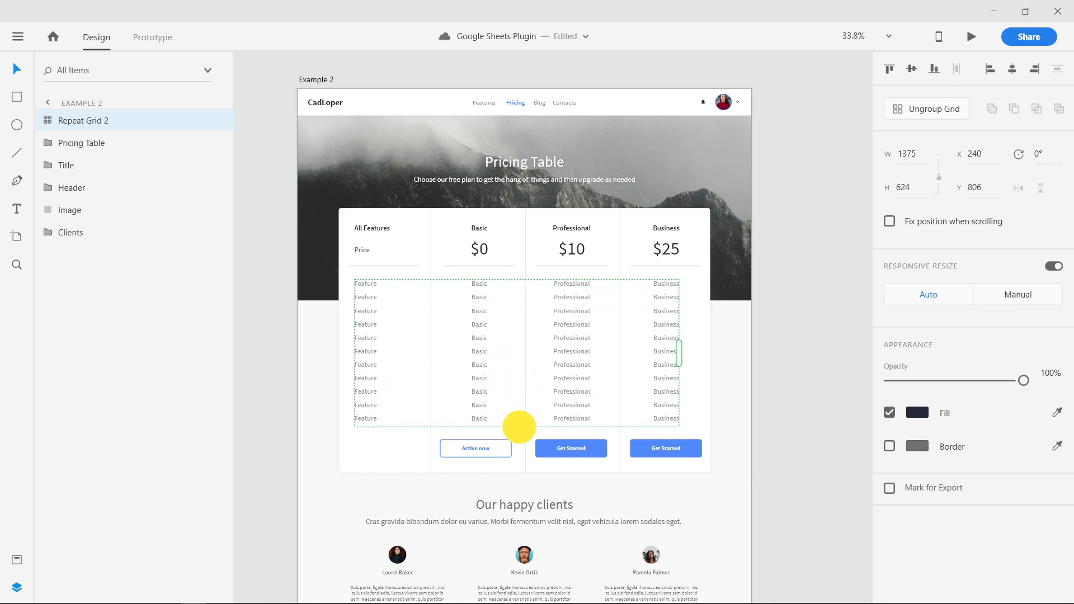
left_click_drag(490, 293, 492, 296)
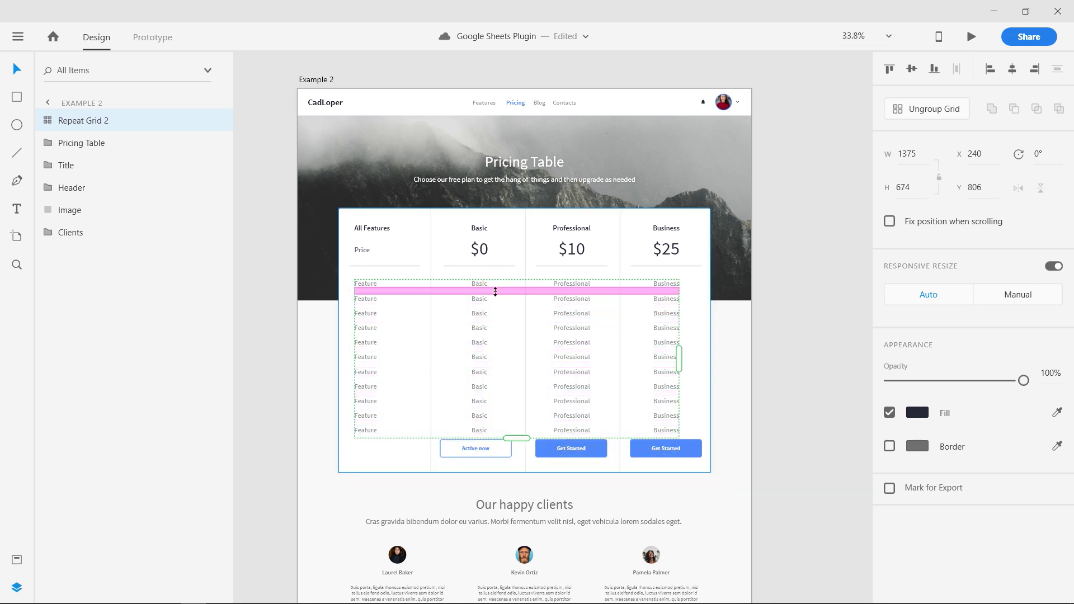
left_click(406, 458)
double_click(364, 299)
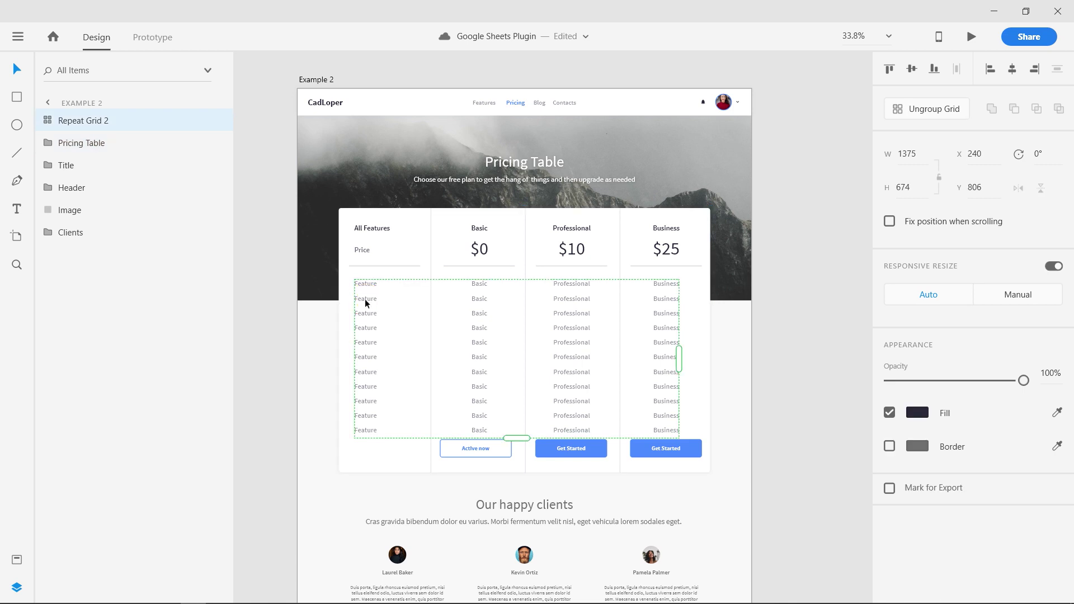
Load Pricing Sample - Sheet1.csv with the Google Sheets plugin's Load .CSV command.
left_click(18, 38)
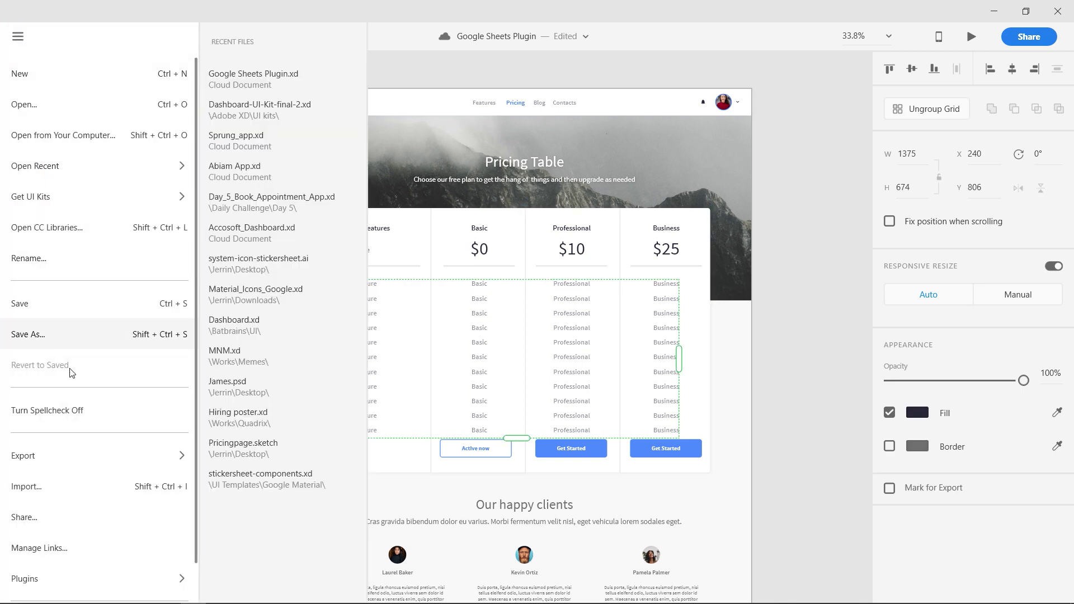
mouse_move(162, 580)
mouse_move(287, 302)
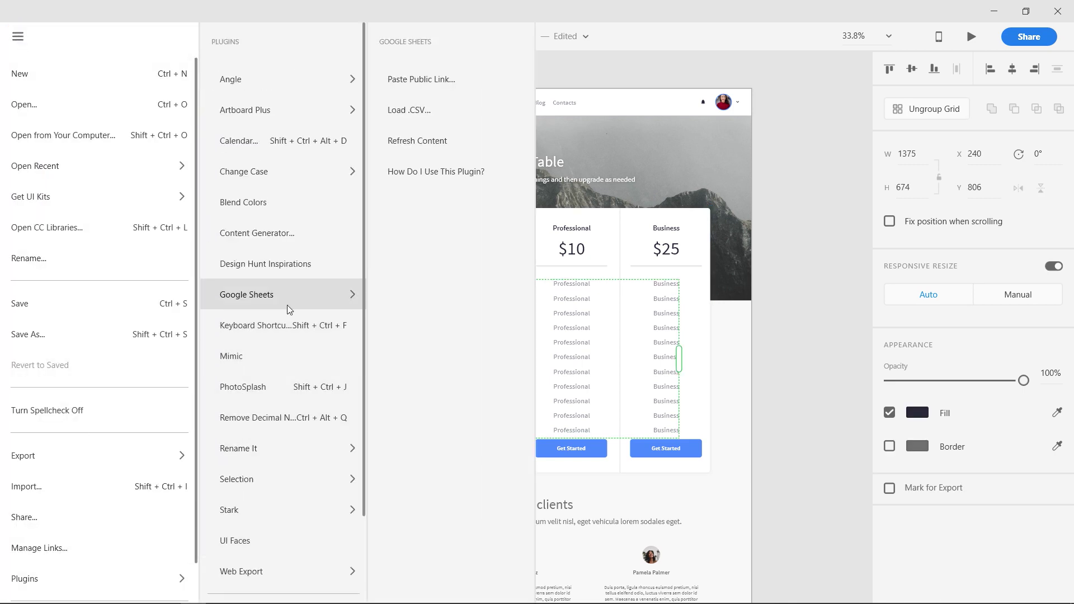
left_click(486, 112)
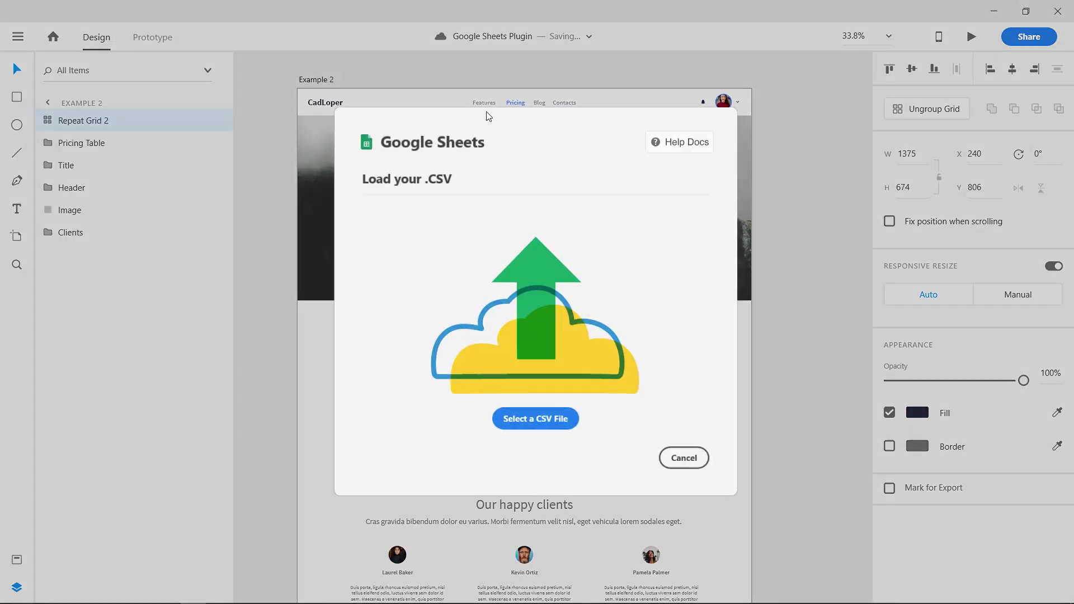
left_click(548, 426)
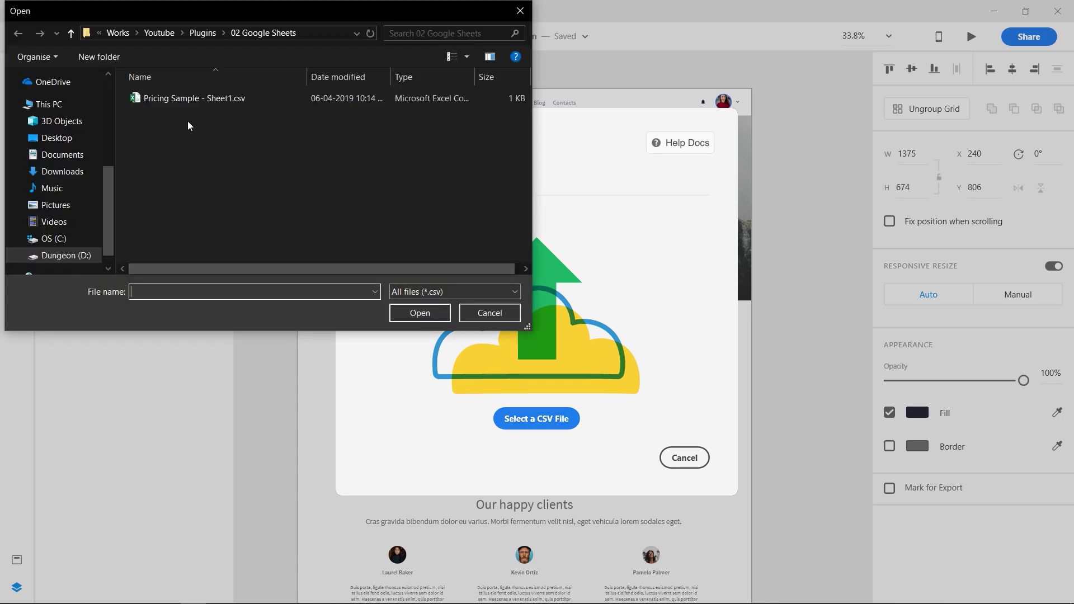
left_click(190, 97)
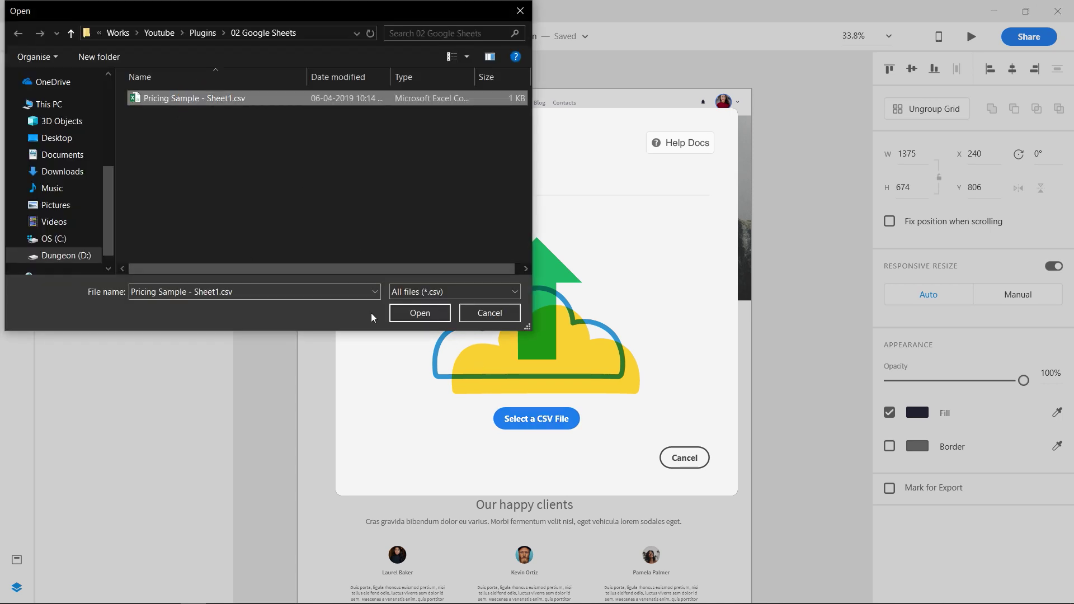
left_click(420, 313)
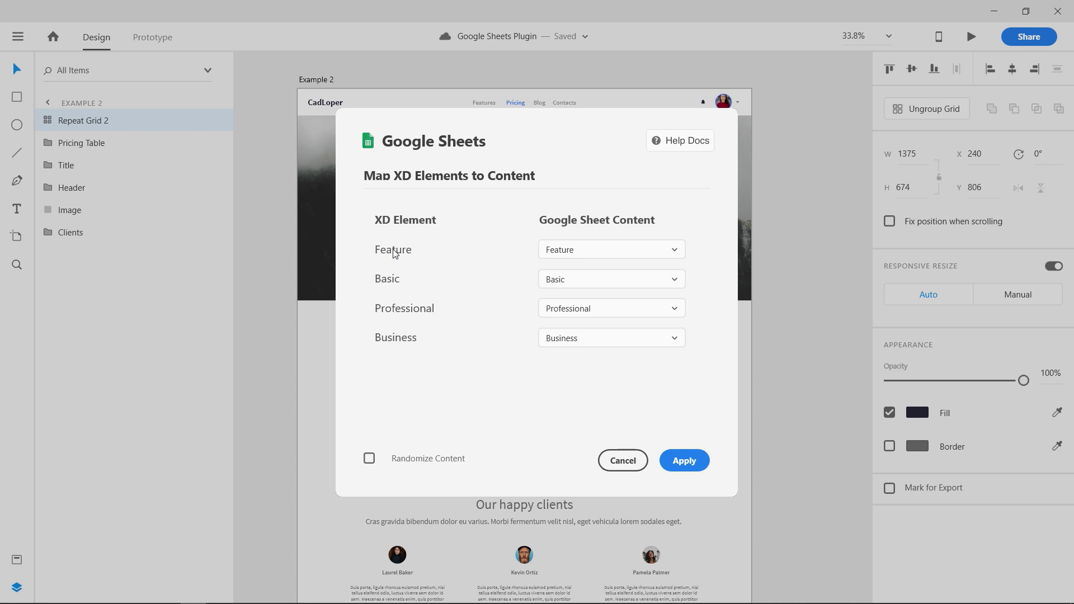
Keep Feature mapped to the Feature column and apply the CSV data to the grid.
left_click(564, 254)
left_click(556, 301)
left_click(683, 461)
Zoom in and refresh the pricing grid, reordering rows so Custom Billing comes last.
left_click(716, 492)
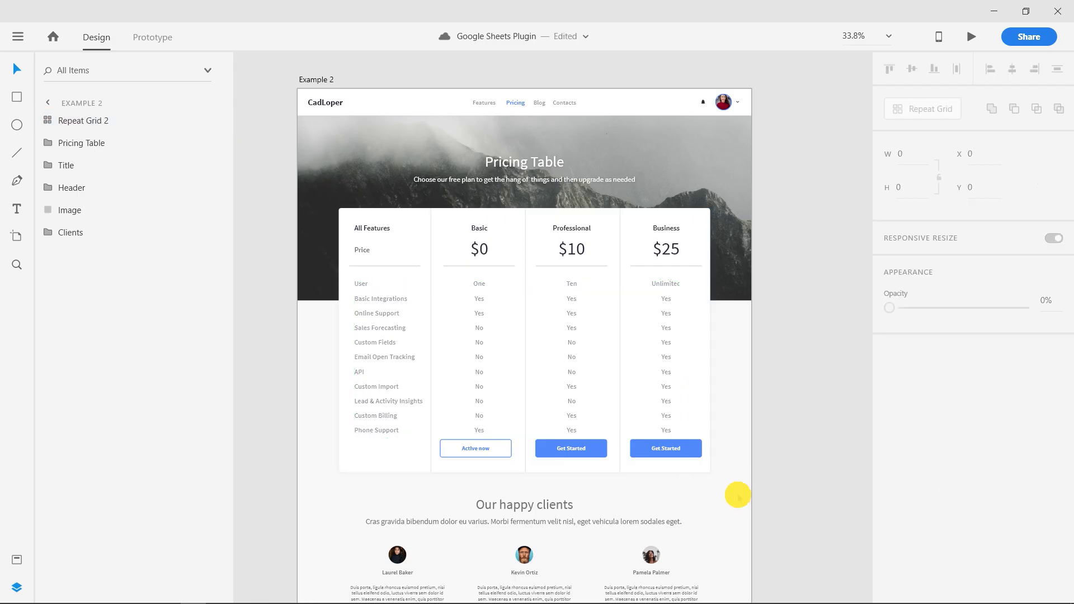
scroll(384, 444, "up", 2)
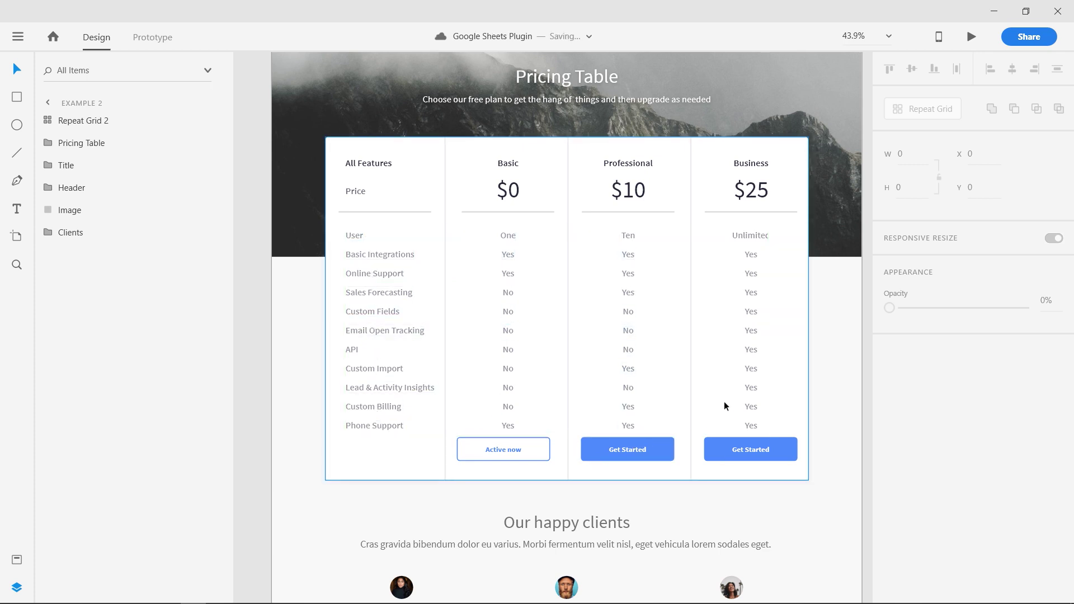
left_click(744, 288)
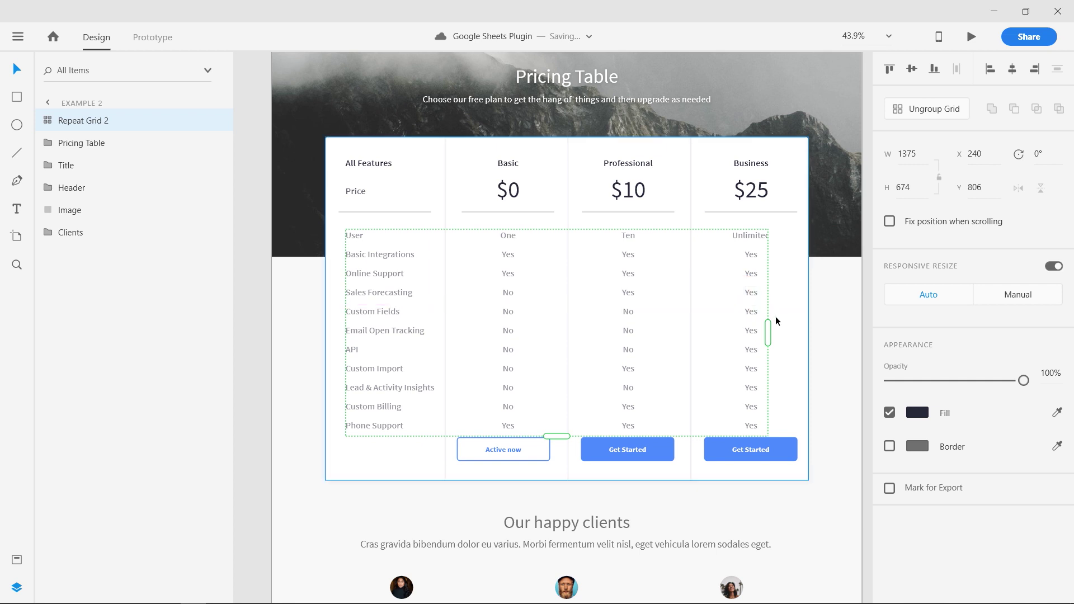
left_click(770, 330)
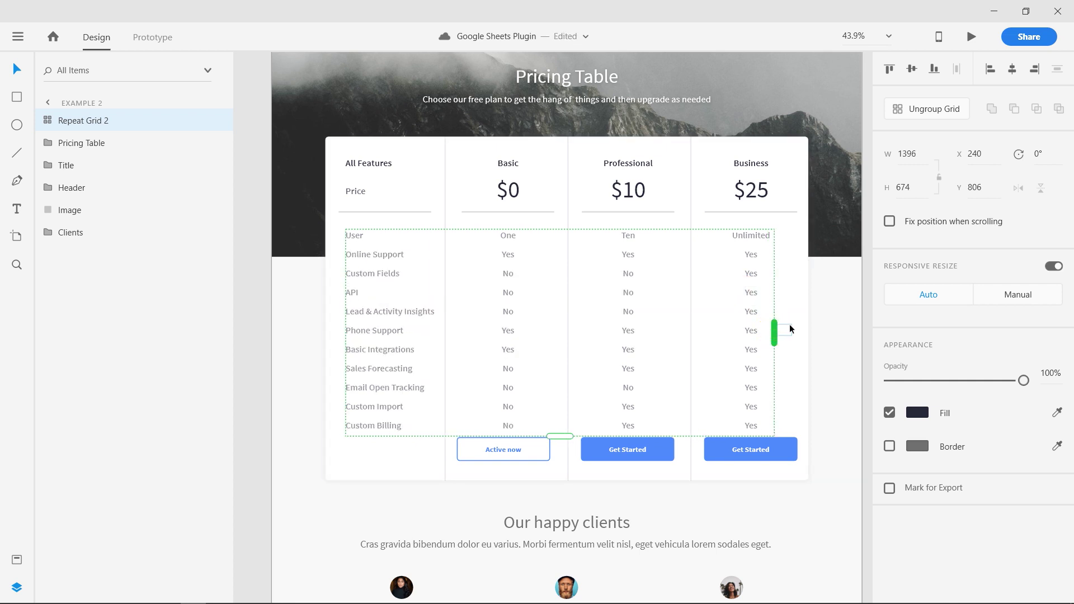
left_click(836, 314)
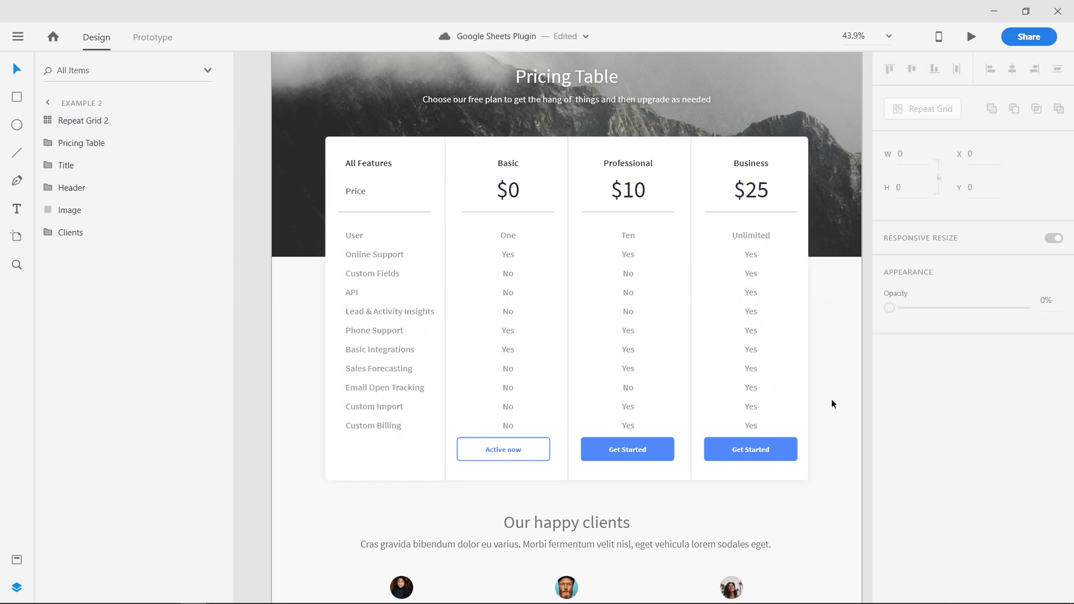